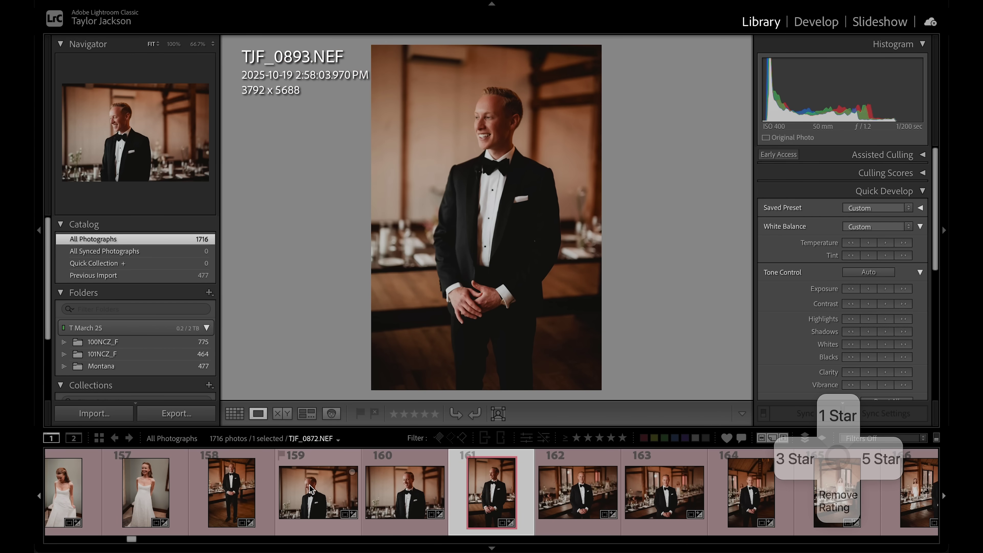
Step: Advance through the wedding photos in Library loupe view to TJF_0939.NEF
{"action": "key", "text": "Right"}
{"action": "key", "text": "Right"}
{"action": "key", "text": "Right"}
{"action": "key", "text": "Right"}
{"action": "key", "text": "Right"}
{"action": "key", "text": "Right"}
{"action": "key", "text": "Right"}
{"action": "key", "text": "Right"}
{"action": "key", "text": "Right"}
{"action": "key", "text": "Right"}
{"action": "key", "text": "Right"}
{"action": "key", "text": "Right"}
{"action": "key", "text": "Right"}
{"action": "key", "text": "Right"}
{"action": "key", "text": "Right"}
{"action": "key", "text": "Right"}
{"action": "key", "text": "Right"}
{"action": "key", "text": "Right"}
{"action": "key", "text": "Right"}
{"action": "key", "text": "Right"}
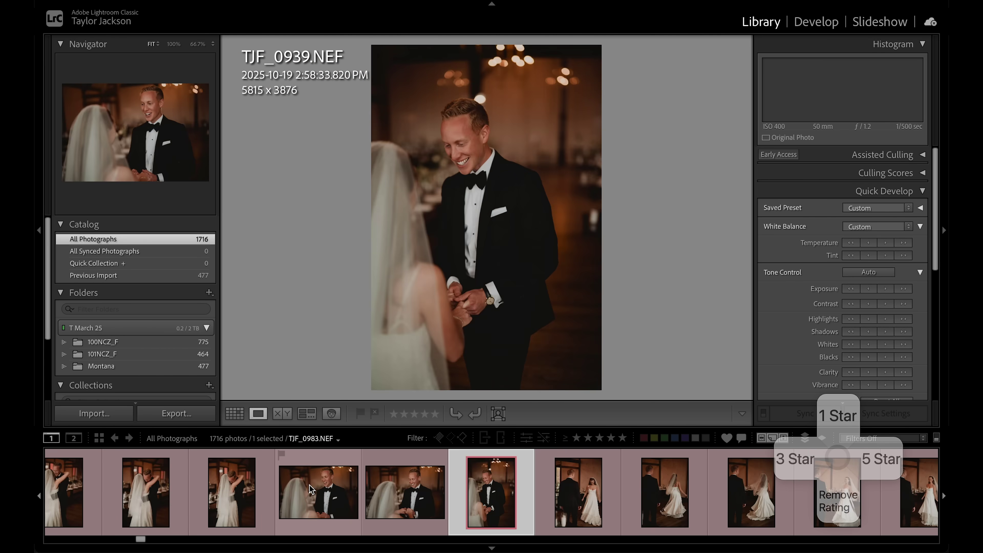
{"action": "key", "text": "Right"}
{"action": "key", "text": "Right"}
{"action": "key", "text": "Right"}
{"action": "key", "text": "Right"}
{"action": "key", "text": "Right"}
{"action": "key", "text": "Right"}
{"action": "key", "text": "Right"}
{"action": "key", "text": "Right"}
{"action": "key", "text": "Right"}
{"action": "key", "text": "Right"}
{"action": "key", "text": "Right"}
{"action": "key", "text": "Right"}
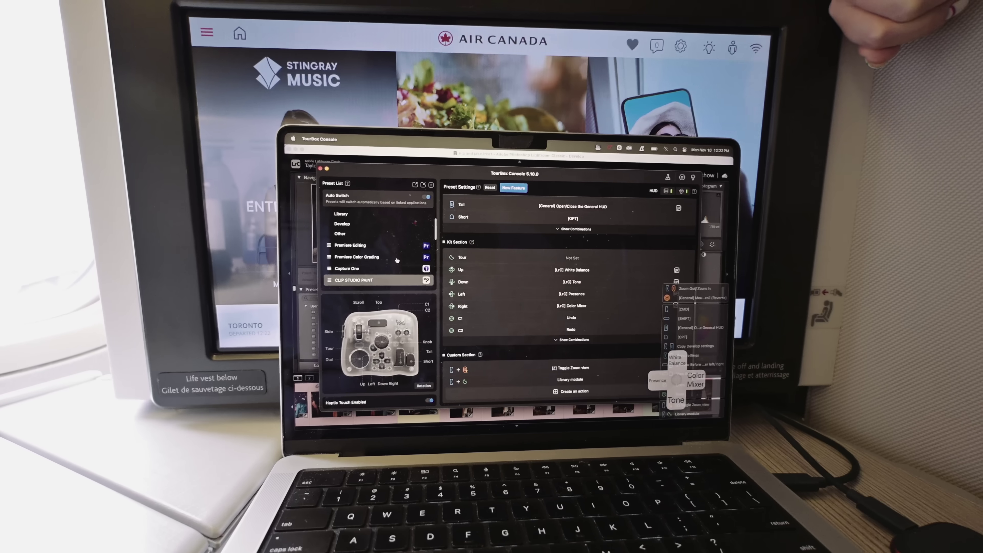
Step: Browse down and back up the TourBox Console Preset List to the Lightroom Classic Develop preset
{"action": "scroll", "coordinate": [371, 250], "scroll_direction": "down", "scroll_amount": 5}
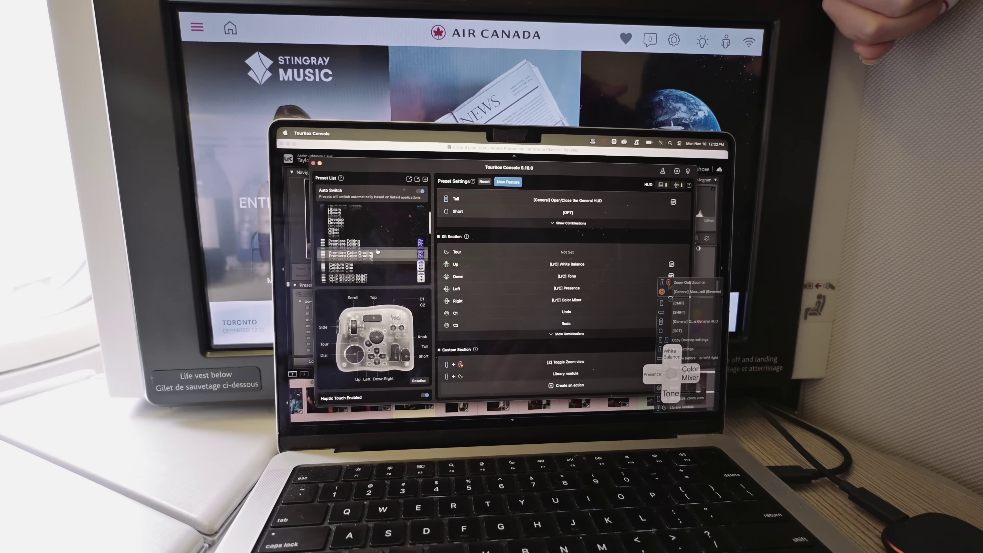
{"action": "scroll", "coordinate": [368, 266], "scroll_direction": "down", "scroll_amount": 3}
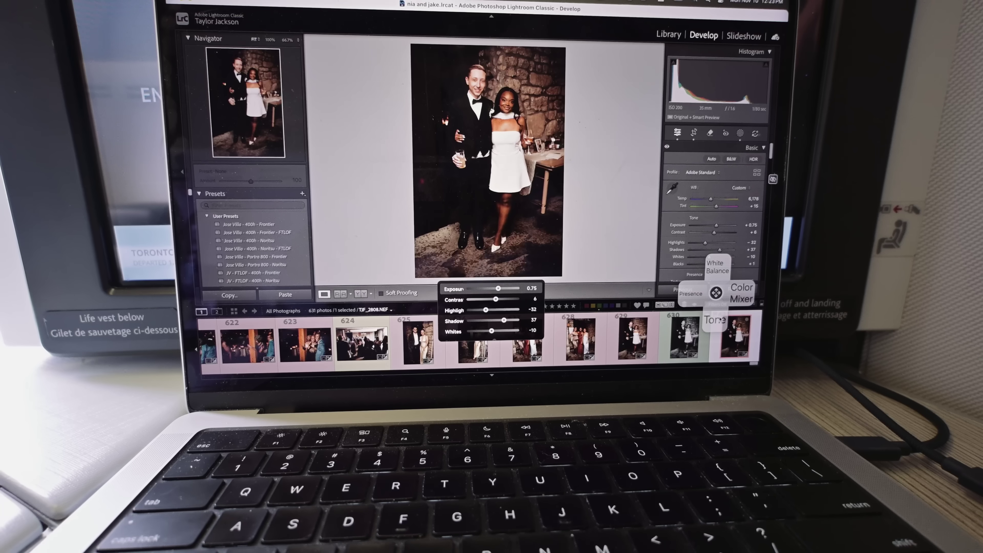
{"action": "scroll", "coordinate": [489, 311], "scroll_direction": "up", "scroll_amount": 2}
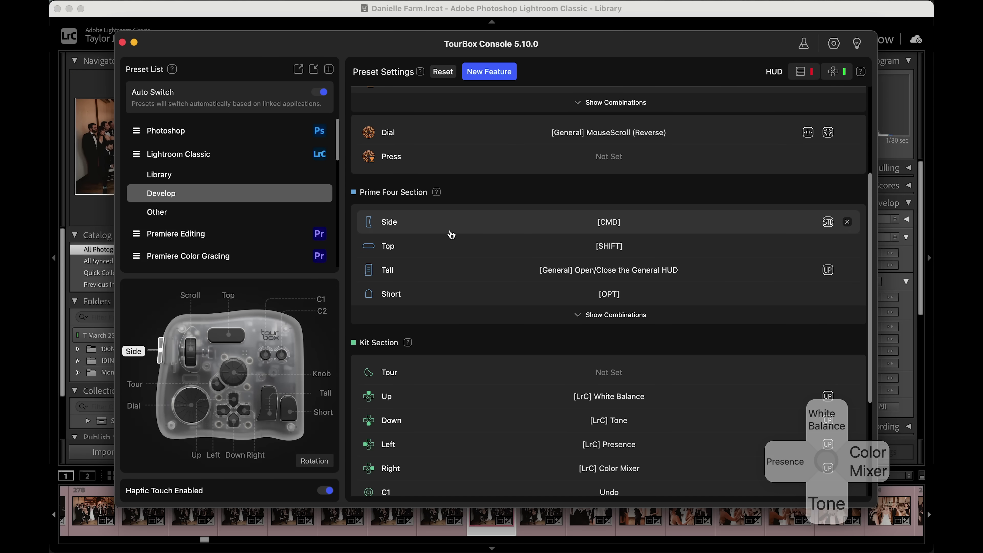
Step: Scroll the Develop preset's settings down through the button and Kit mappings to the Custom Section
{"action": "scroll", "coordinate": [450, 300], "scroll_direction": "down", "scroll_amount": 3}
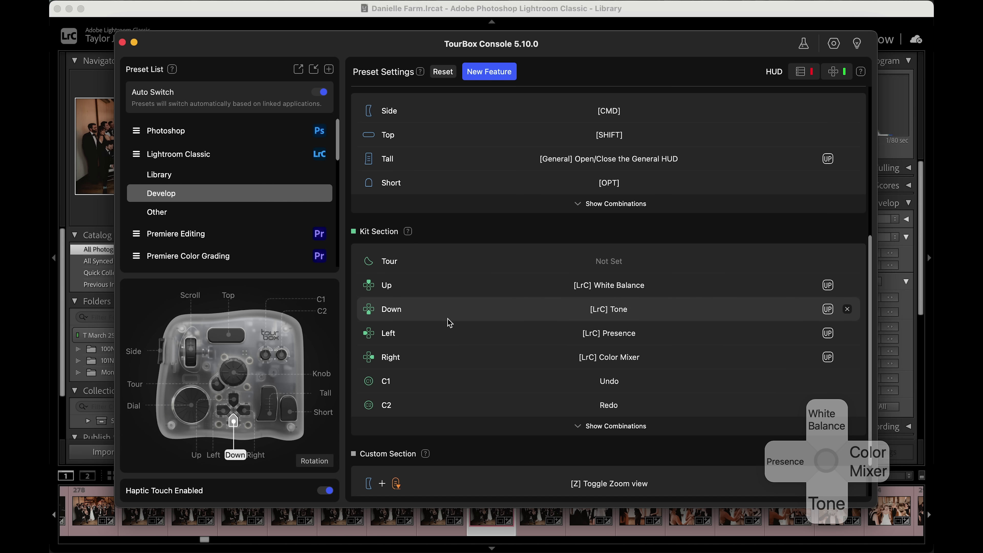
{"action": "scroll", "coordinate": [455, 408], "scroll_direction": "down", "scroll_amount": 2}
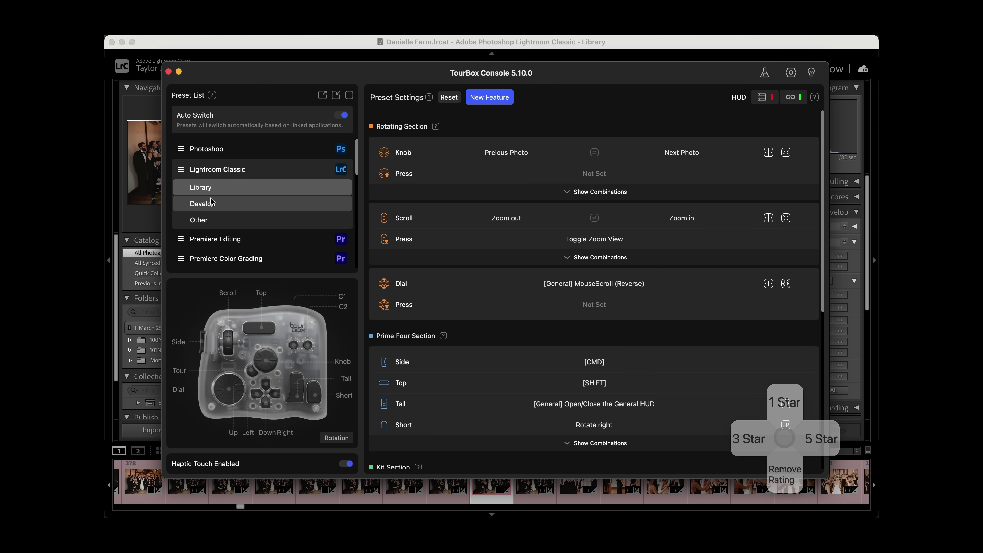
Step: Compare mappings of the Develop, Other, Photoshop, Premiere Editing and Premiere Color Grading presets
{"action": "left_click", "coordinate": [212, 208]}
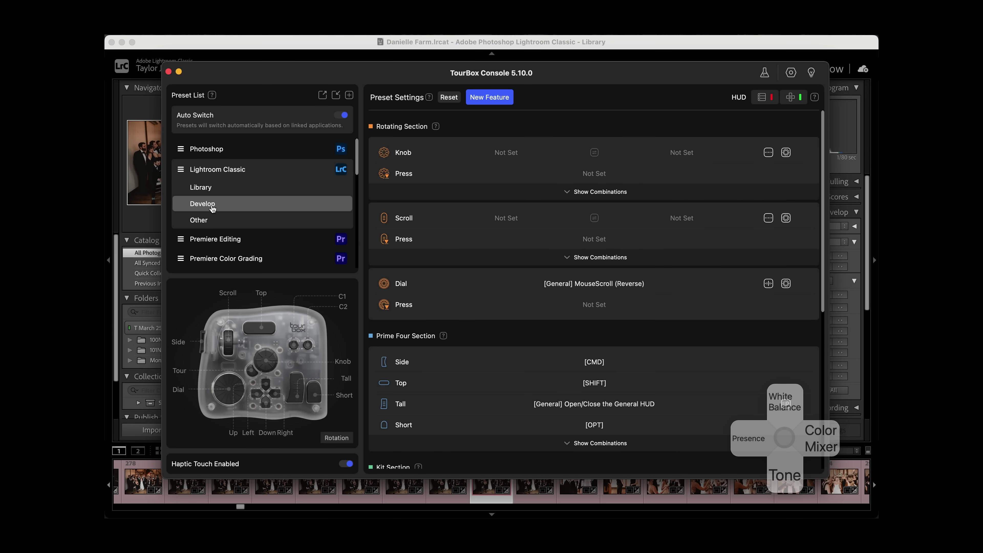
{"action": "left_click", "coordinate": [211, 223]}
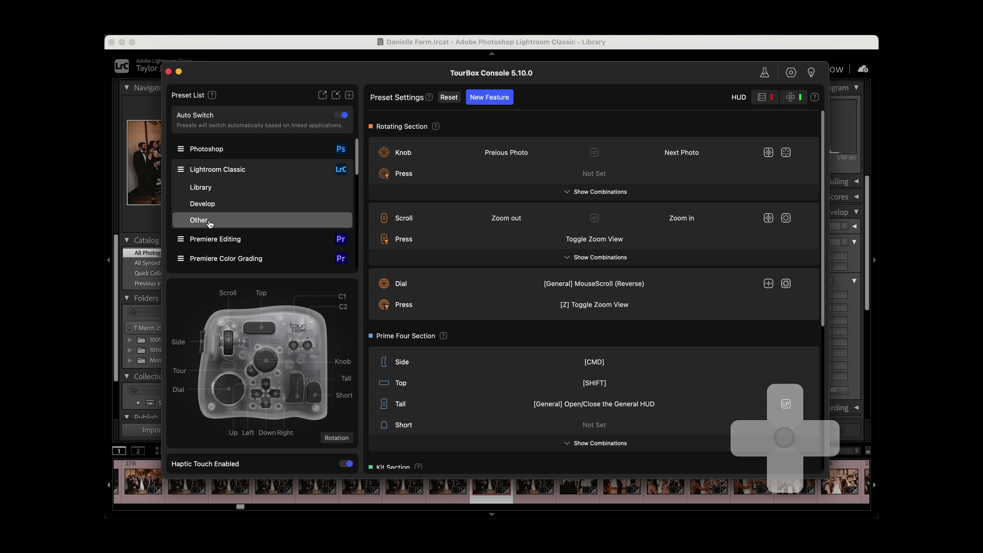
{"action": "left_click", "coordinate": [215, 153]}
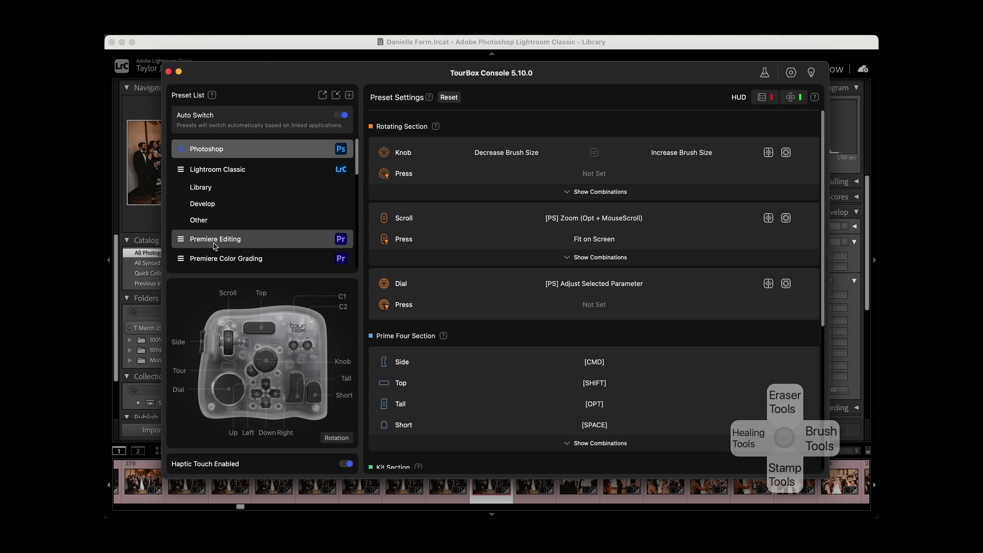
{"action": "left_click", "coordinate": [247, 243]}
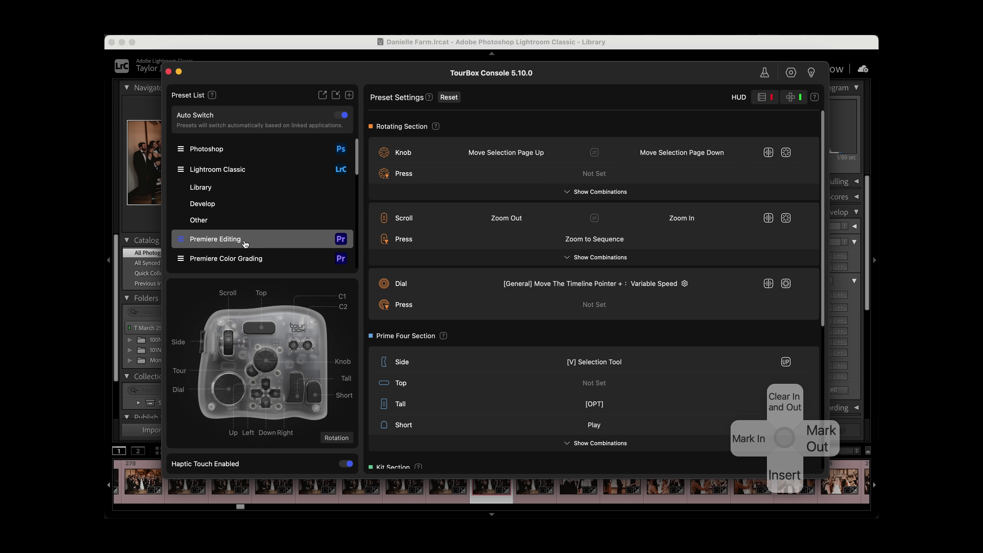
{"action": "left_click", "coordinate": [277, 264]}
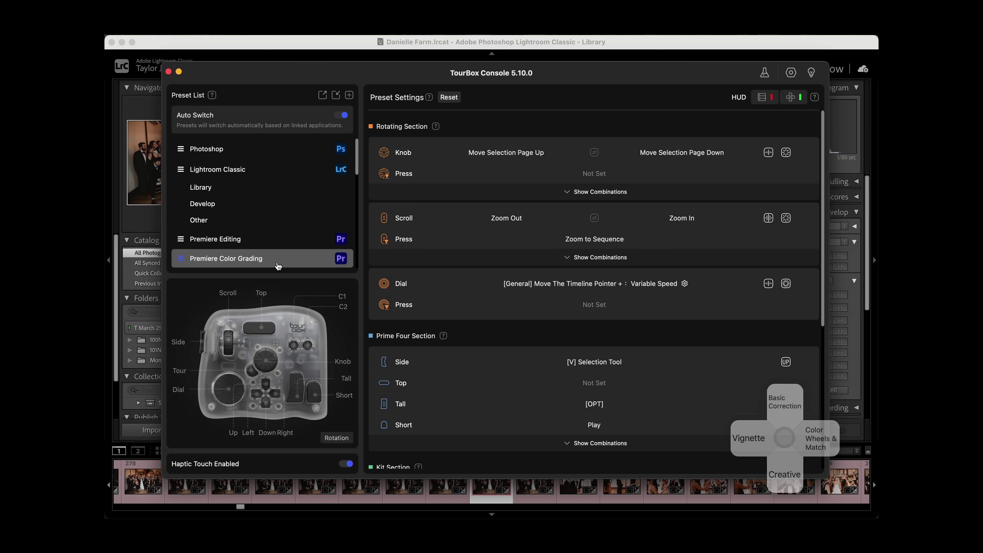
Step: Scroll down through the Premiere Color Grading preset's mappings
{"action": "scroll", "coordinate": [278, 265], "scroll_direction": "down", "scroll_amount": 5}
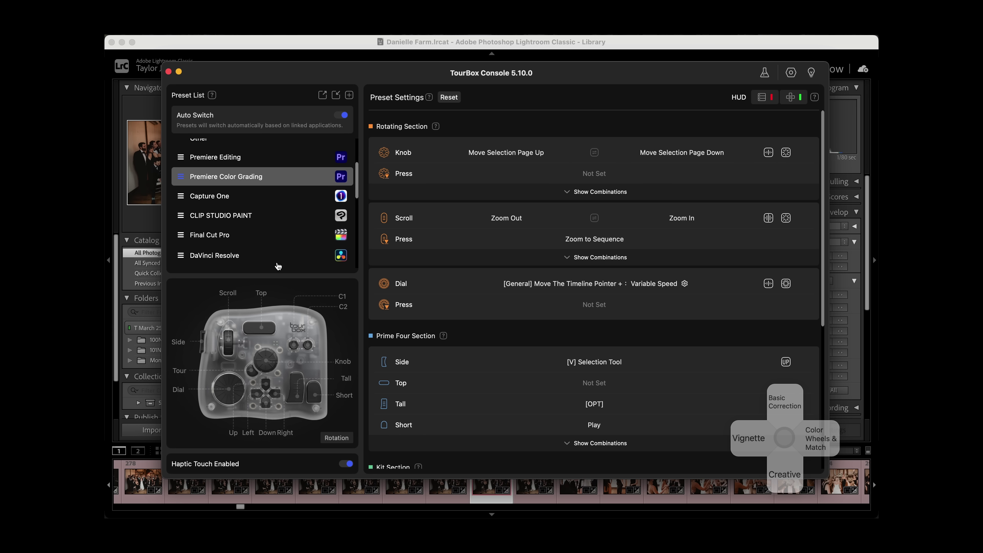
{"action": "scroll", "coordinate": [278, 265], "scroll_direction": "down", "scroll_amount": 5}
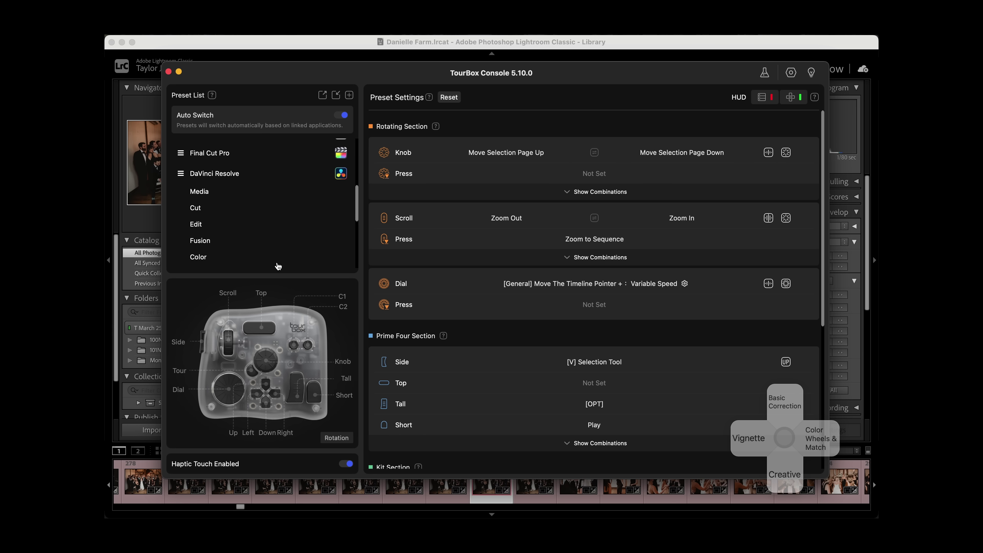
{"action": "scroll", "coordinate": [278, 265], "scroll_direction": "down", "scroll_amount": 3}
{"action": "scroll", "coordinate": [278, 266], "scroll_direction": "down", "scroll_amount": 4}
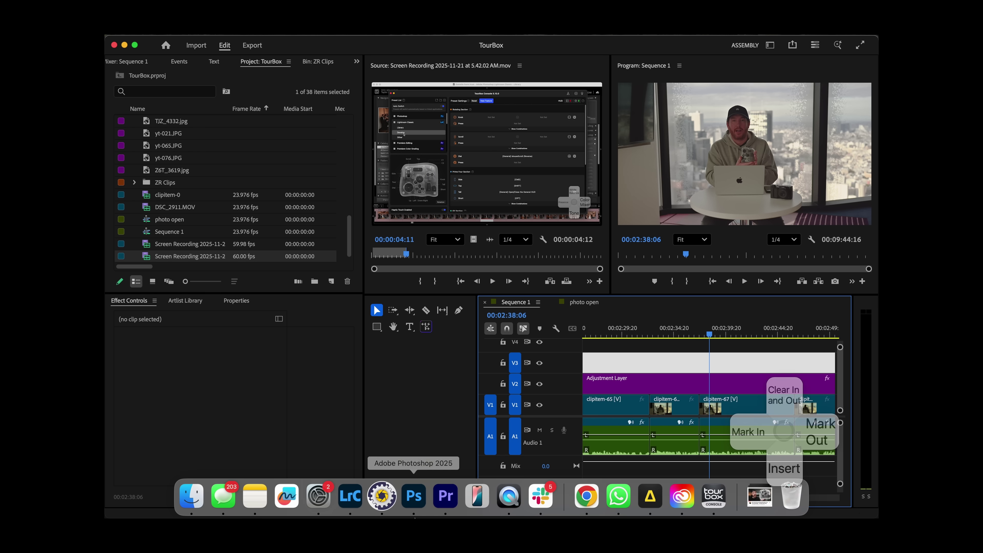
Step: Switch from Premiere Pro back to Lightroom Classic via its Dock icon
{"action": "left_click", "coordinate": [350, 502]}
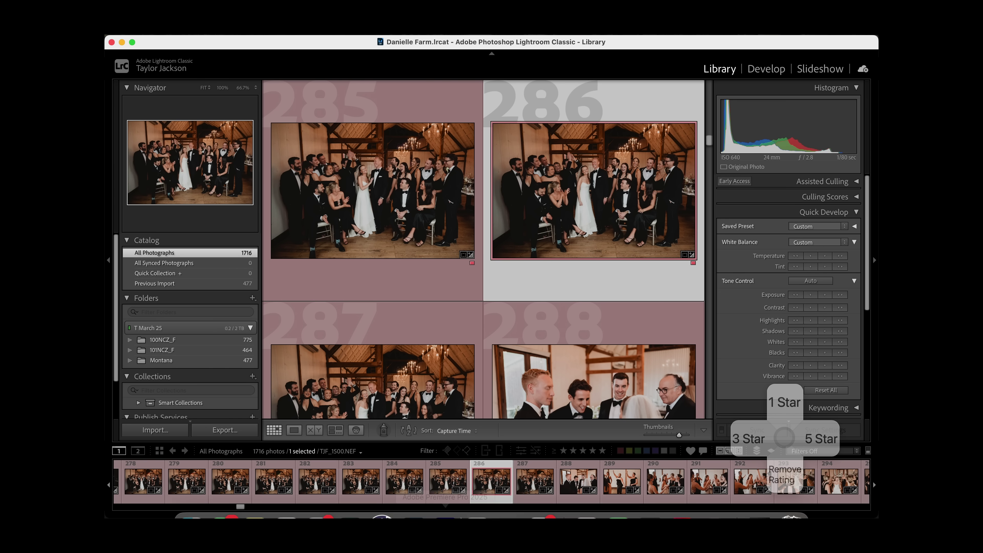
Step: Set the night portrait's white balance temperature to 6,238 in the TourBox HUD
{"action": "left_click", "coordinate": [424, 501]}
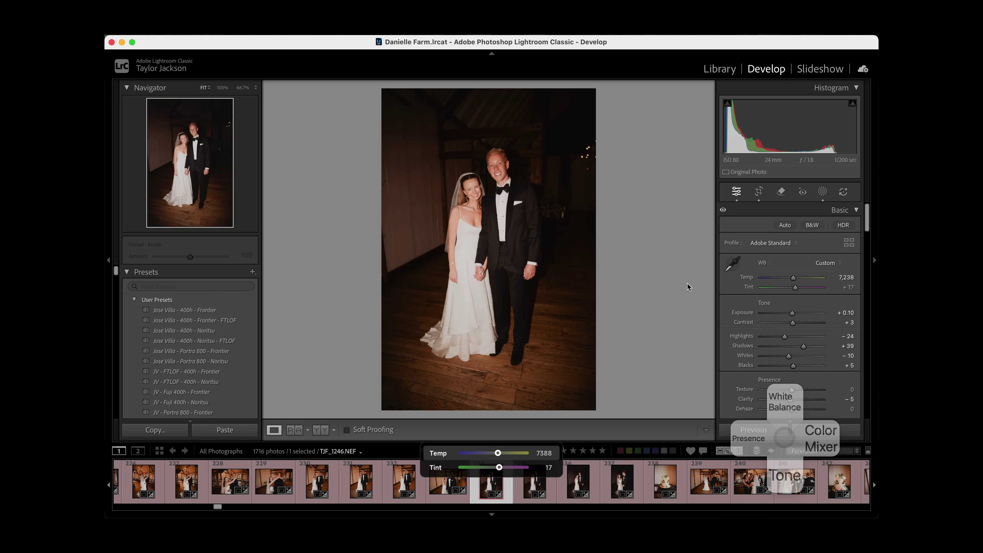
{"action": "key", "text": "minus"}
{"action": "key", "text": "equal"}
{"action": "key", "text": "equal"}
{"action": "key", "text": "equal"}
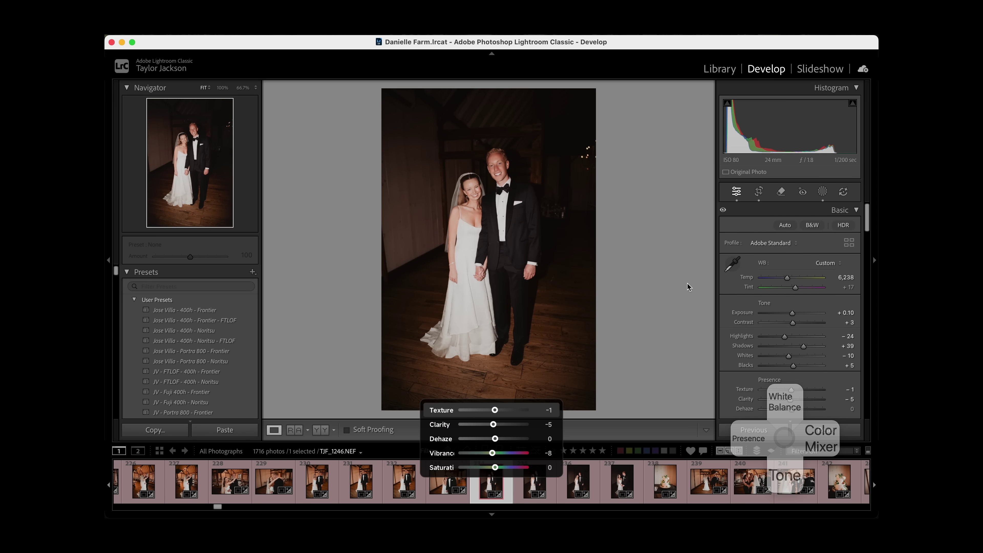
Step: Switch the HUD to the Tone sliders and set Exposure to +0.32
{"action": "key", "text": "Right"}
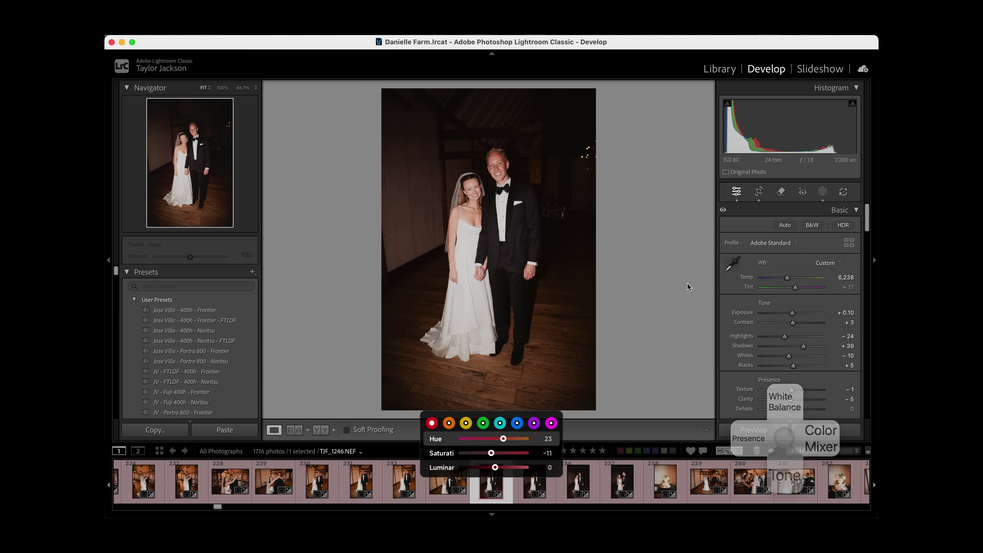
{"action": "key", "text": "Down"}
{"action": "key", "text": "equal"}
{"action": "key", "text": "equal"}
{"action": "key", "text": "equal"}
{"action": "key", "text": "equal"}
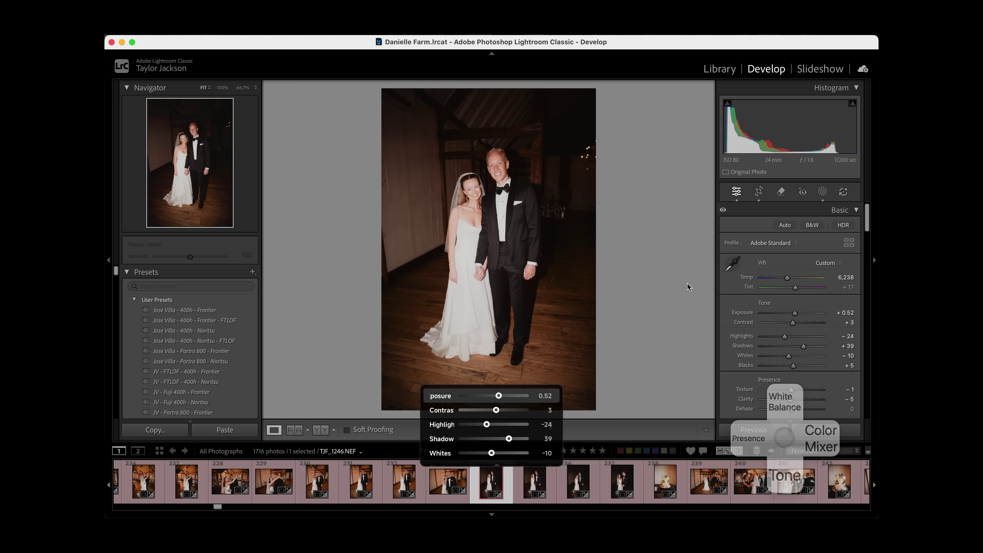
{"action": "key", "text": "minus"}
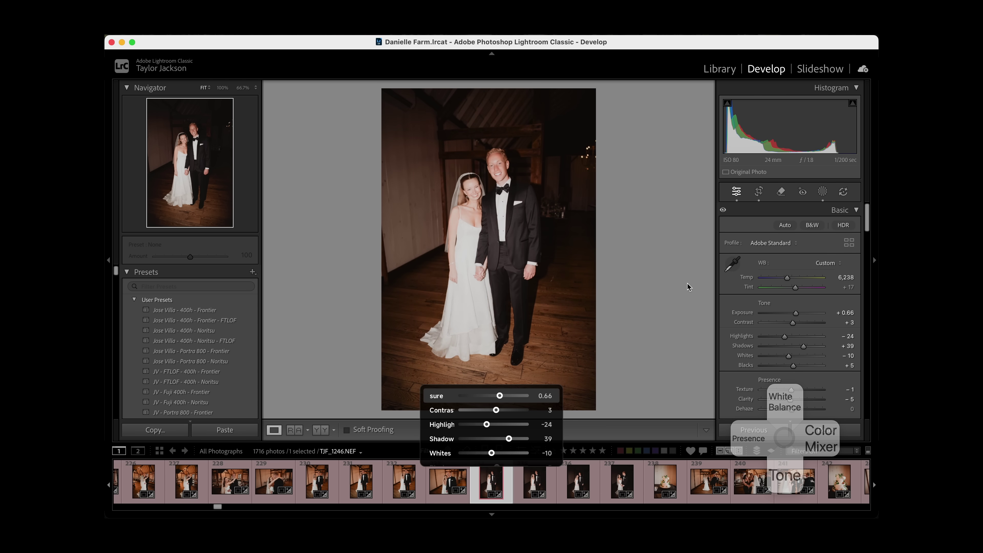
{"action": "key", "text": "minus"}
{"action": "key", "text": "minus"}
{"action": "key", "text": "minus"}
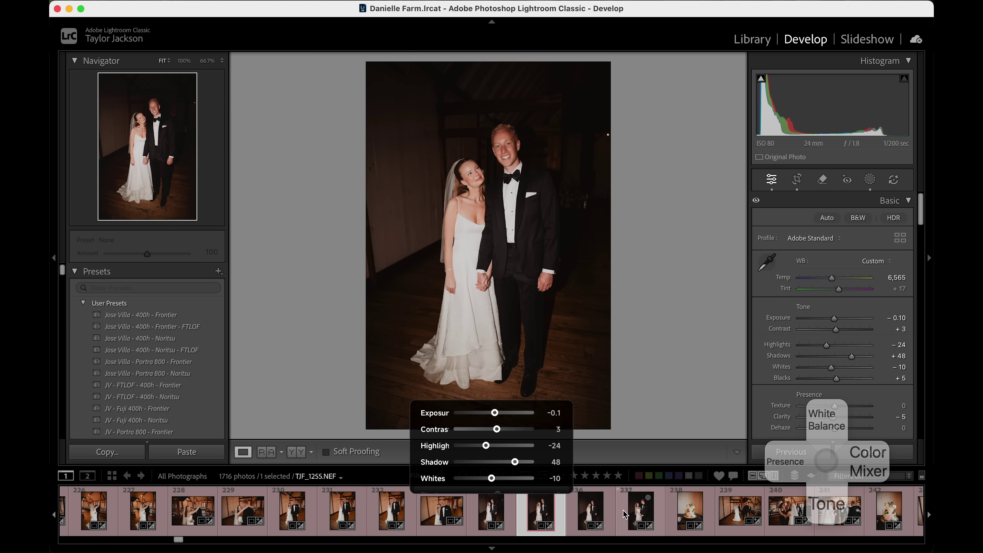
Step: Move to the next filmstrip photo and raise its Exposure to -0.36 in the Tone HUD
{"action": "left_click", "coordinate": [611, 516]}
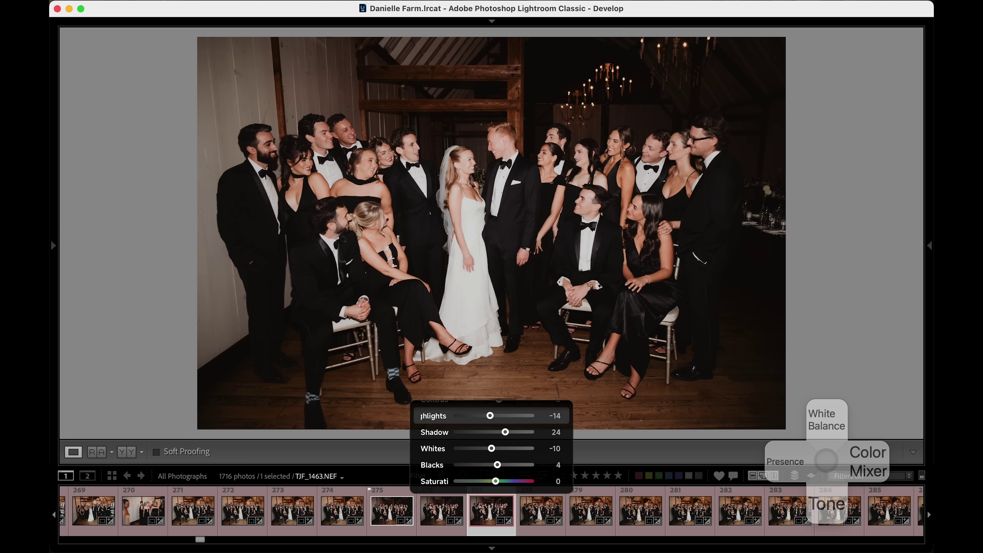
{"action": "key", "text": "comma"}
{"action": "key", "text": "comma"}
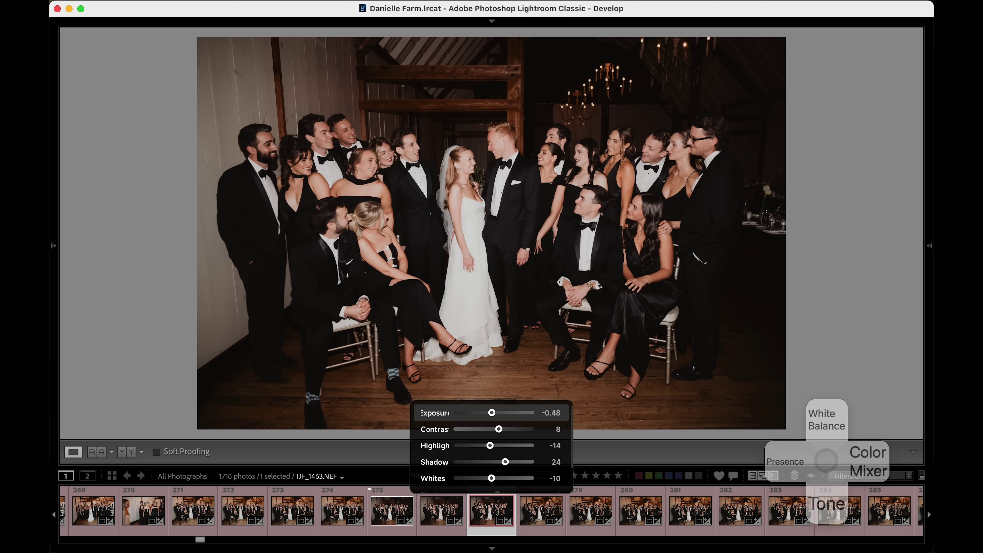
{"action": "key", "text": "equal"}
{"action": "key", "text": "equal"}
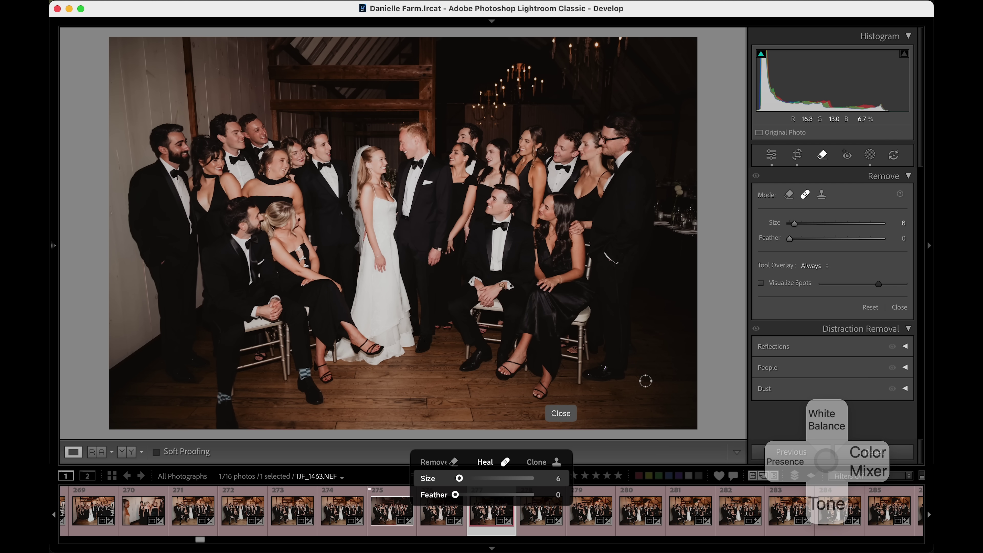
Step: Set Heal Size to 30, exit spot removal to the Tone HUD, and move the HUD left
{"action": "scroll", "coordinate": [645, 381], "scroll_direction": "up", "scroll_amount": 8}
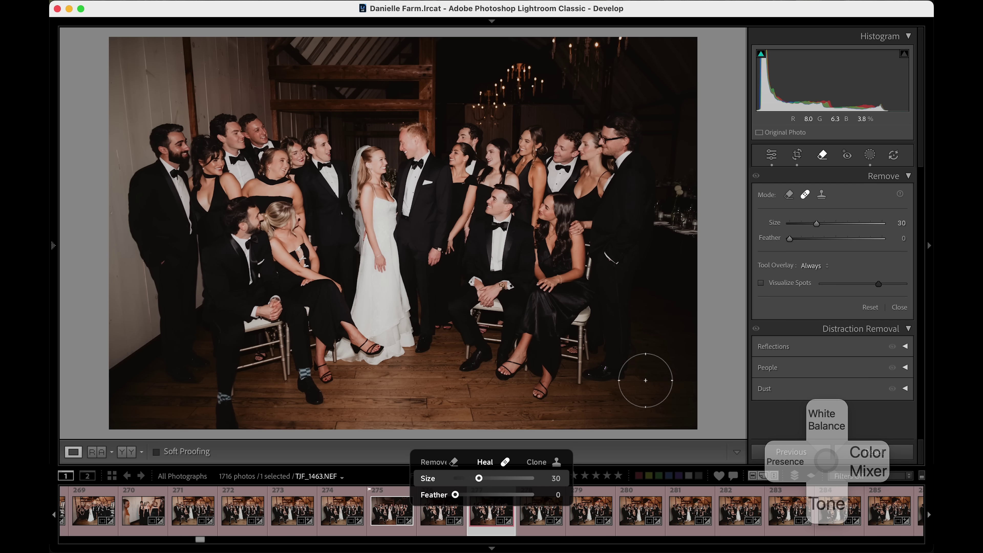
{"action": "key", "text": "q"}
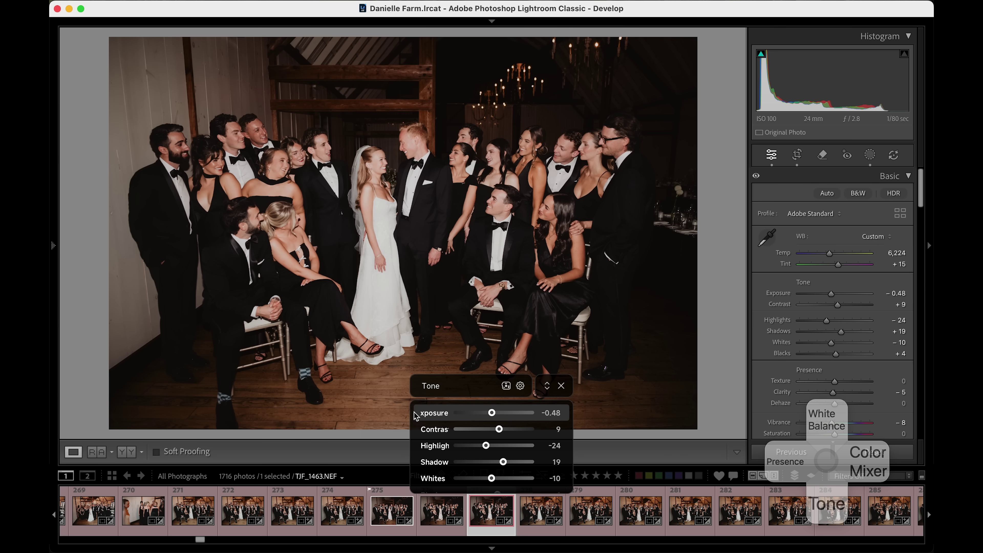
{"action": "left_click_drag", "start_coordinate": [415, 415], "coordinate": [77, 356]}
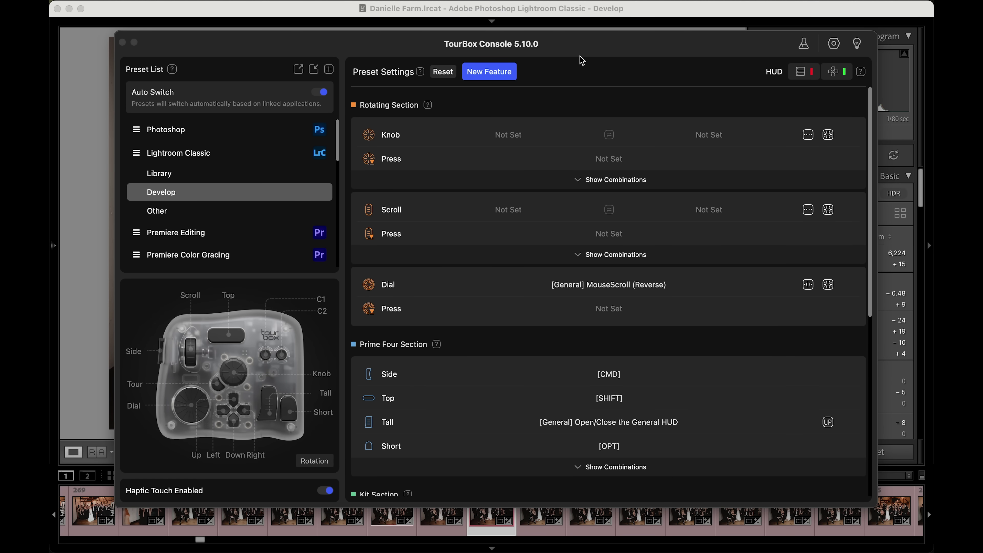
Step: Nudge the TourBox Console window up and set the photo's Exposure to 1.01
{"action": "left_click_drag", "start_coordinate": [581, 51], "coordinate": [582, 42]}
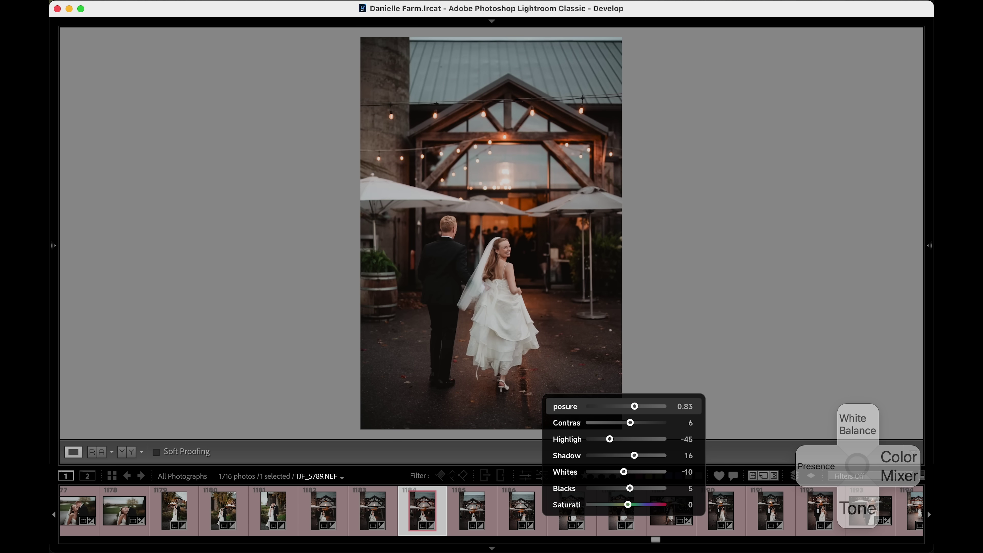
{"action": "scroll", "coordinate": [639, 407], "scroll_direction": "up", "scroll_amount": 6}
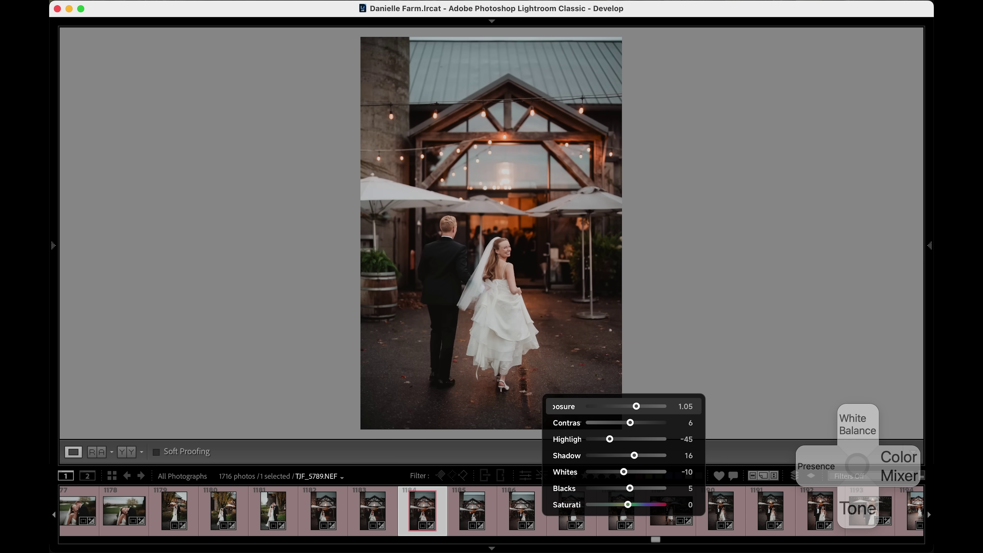
{"action": "scroll", "coordinate": [639, 406], "scroll_direction": "down", "scroll_amount": 4}
Step: Raise Shadows to 41 and set Saturation to -3 in the Tone HUD
{"action": "key", "text": "period"}
{"action": "key", "text": "period"}
{"action": "key", "text": "period"}
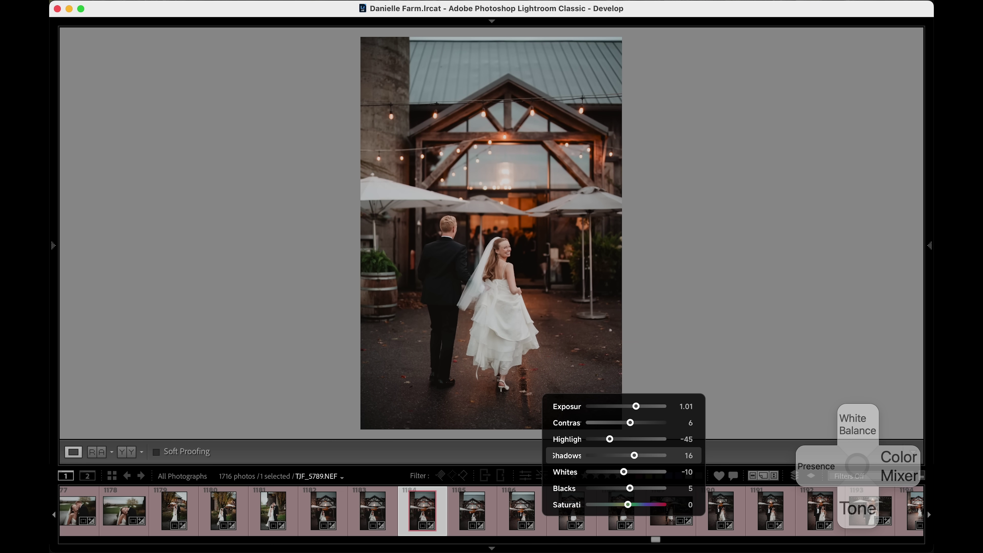
{"action": "scroll", "coordinate": [639, 456], "scroll_direction": "up", "scroll_amount": 8}
{"action": "scroll", "coordinate": [639, 456], "scroll_direction": "up", "scroll_amount": 5}
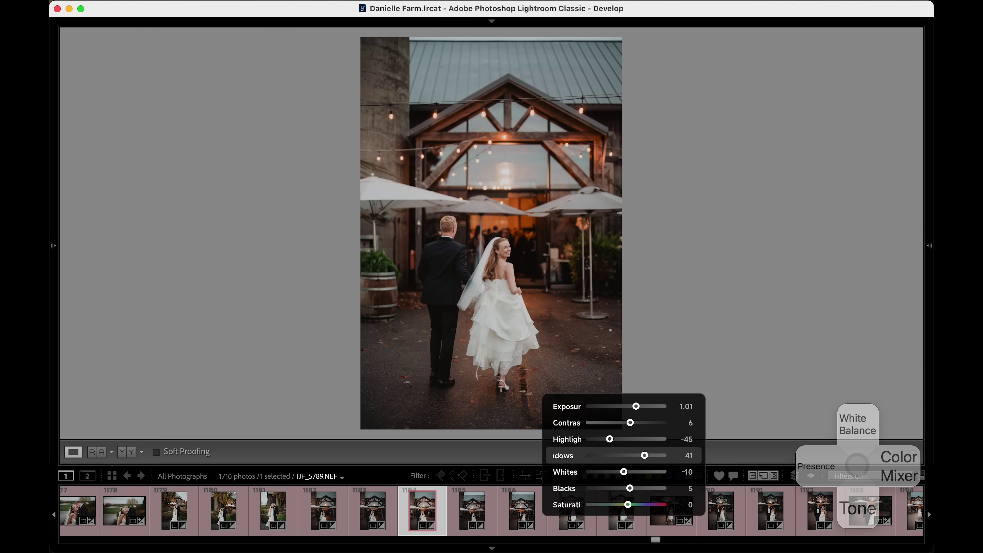
{"action": "key", "text": "period"}
{"action": "key", "text": "period"}
{"action": "key", "text": "period"}
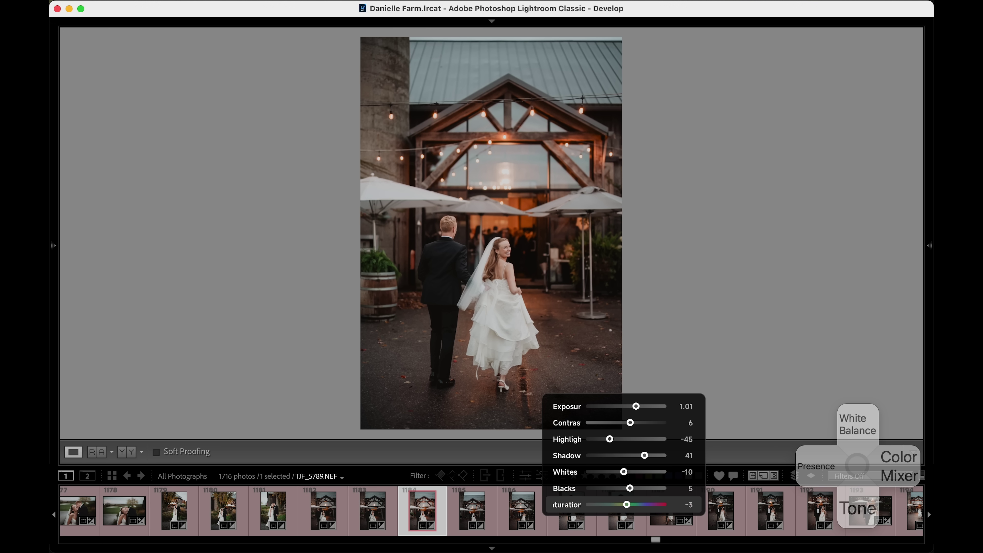
{"action": "key", "text": "comma"}
{"action": "key", "text": "comma"}
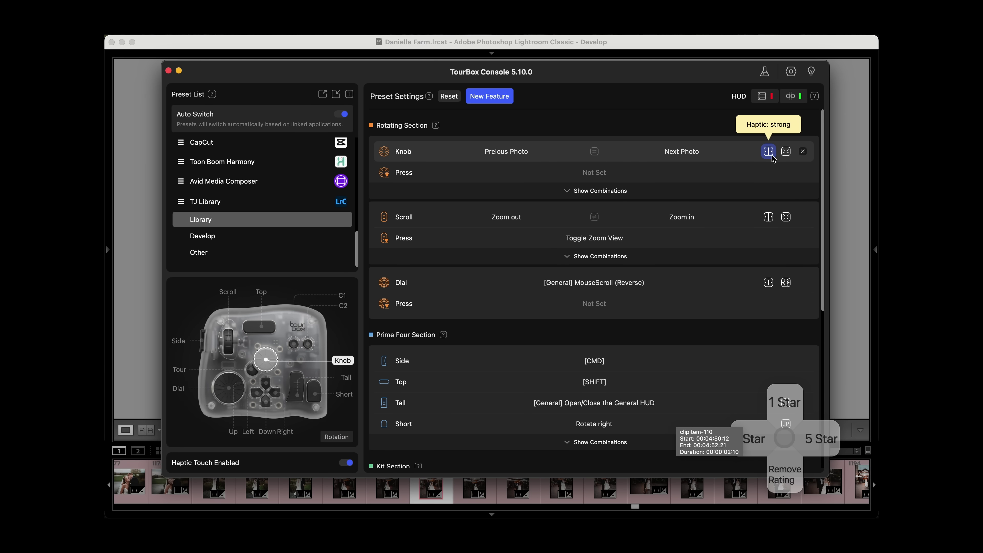
Step: Keep the Knob at strong haptic feedback and slow rotation speed, then start a new preset
{"action": "left_click", "coordinate": [771, 155]}
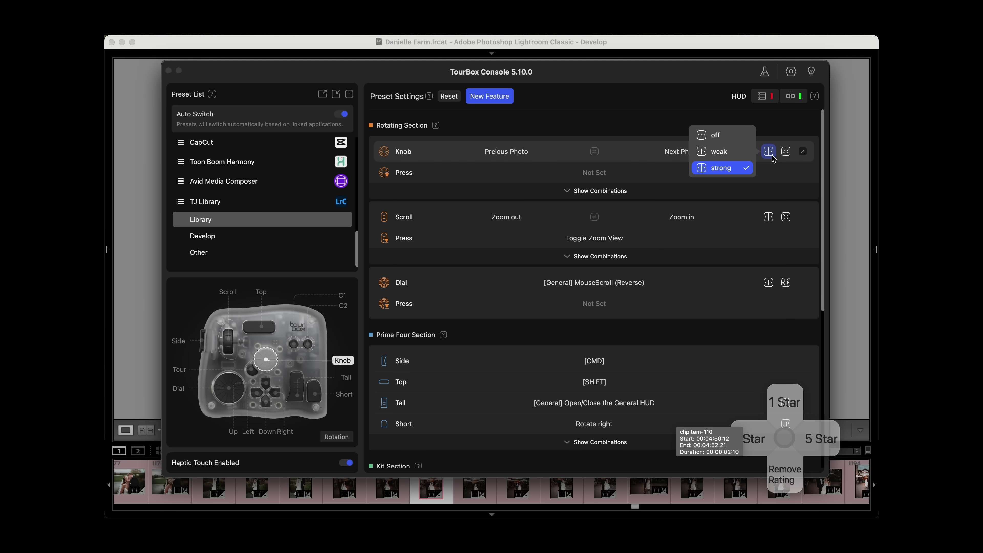
{"action": "left_click", "coordinate": [772, 155]}
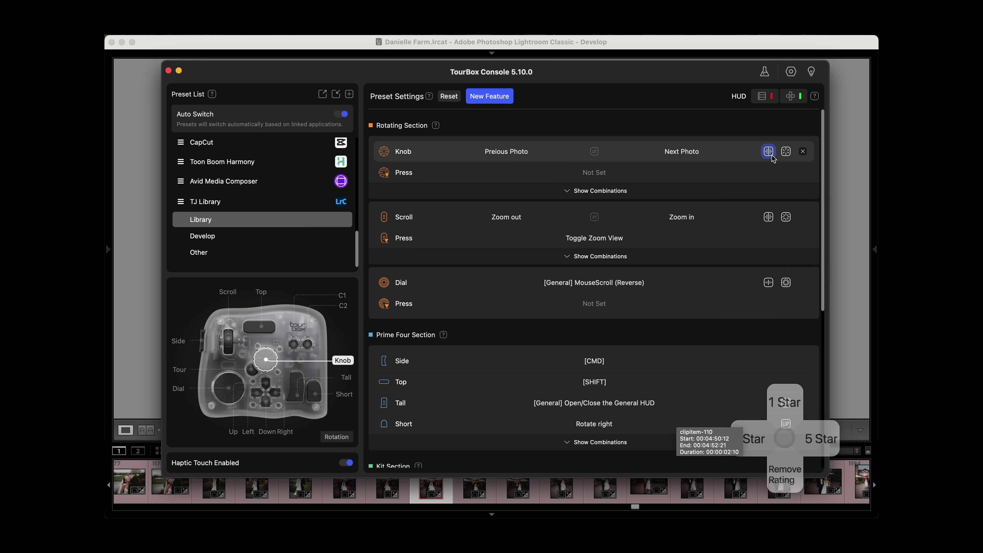
{"action": "left_click", "coordinate": [786, 154]}
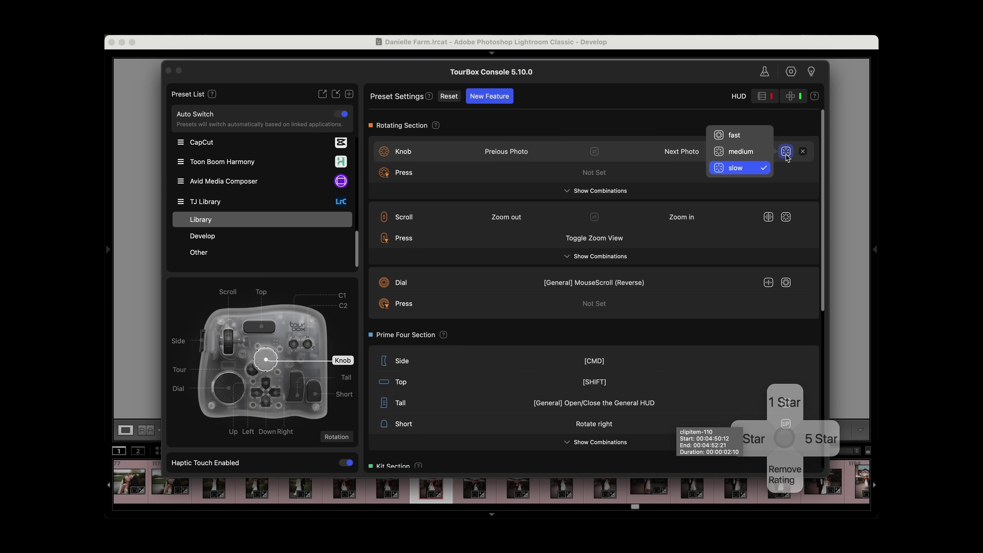
{"action": "left_click", "coordinate": [786, 155]}
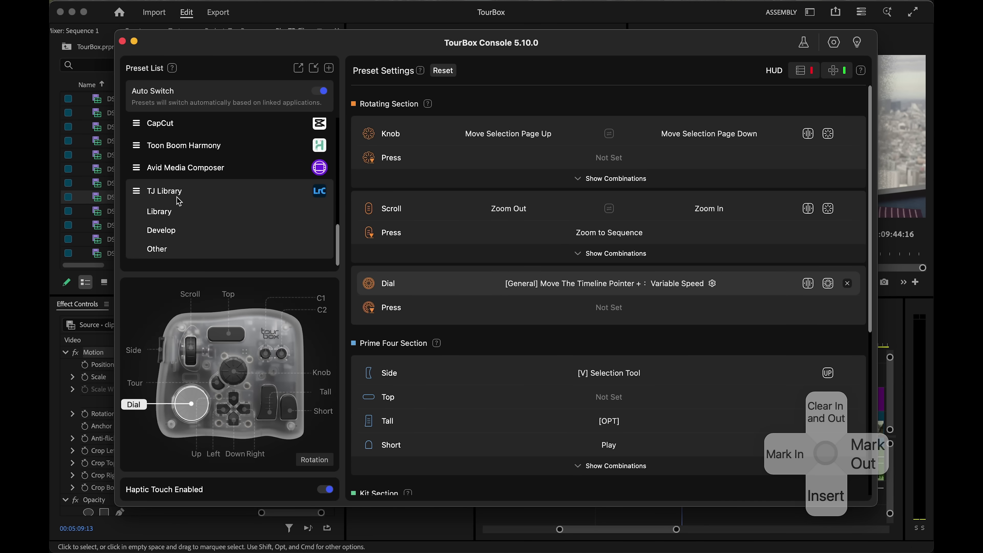
{"action": "left_click", "coordinate": [329, 68]}
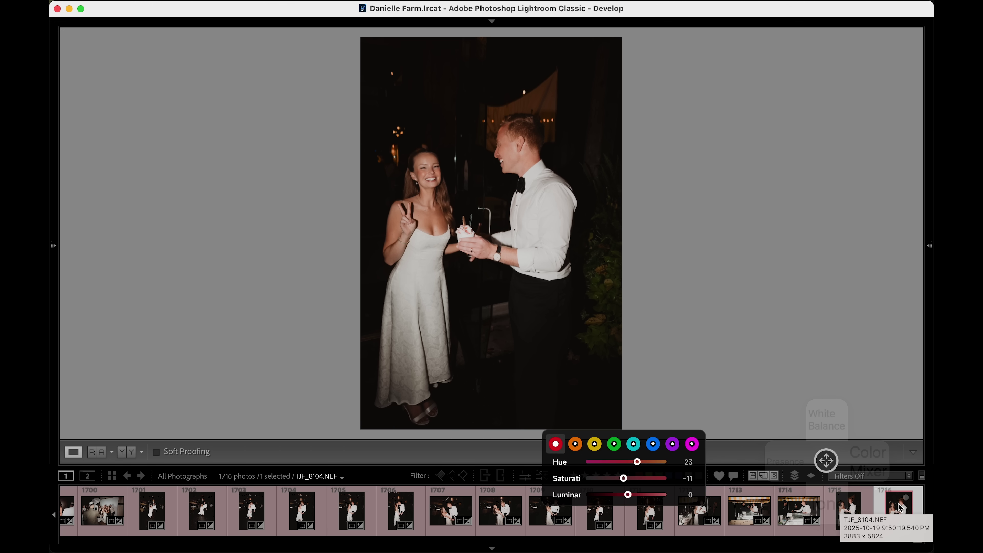
Step: Switch the Color Mixer adjustment from the red range to the orange range
{"action": "key", "text": "Right"}
{"action": "key", "text": "Right"}
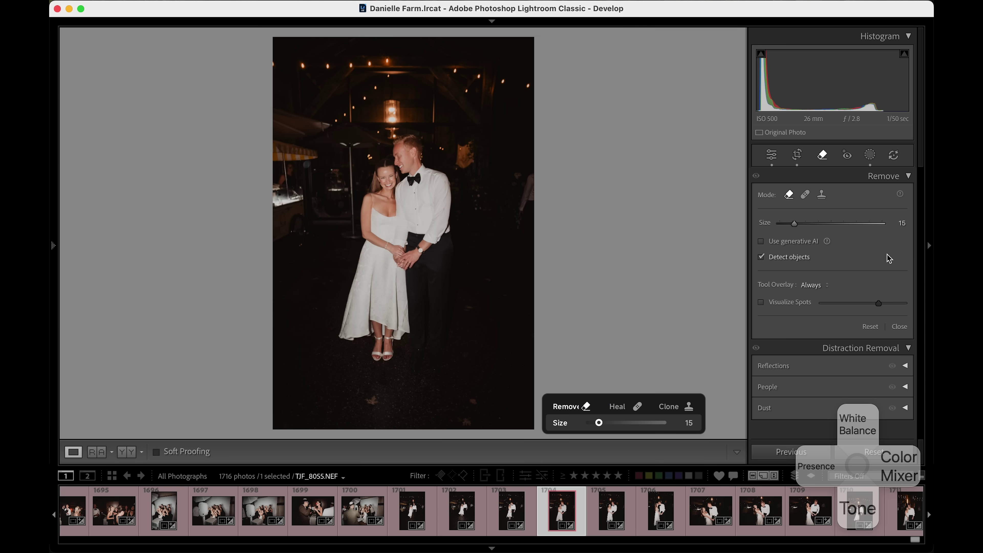
Step: Collapse the right panel and shrink the Remove brush Size from 29 to 25
{"action": "left_click", "coordinate": [929, 248]}
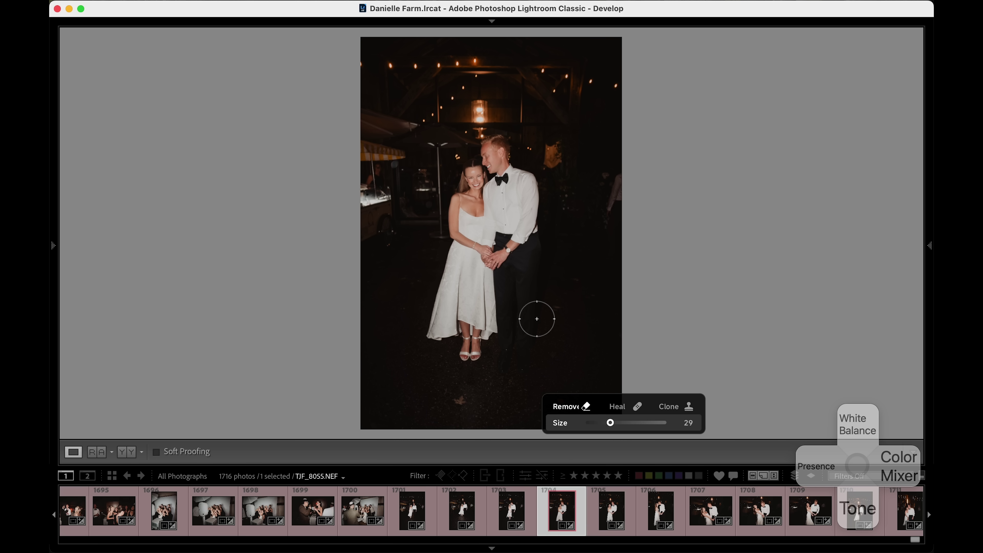
{"action": "scroll", "coordinate": [537, 319], "scroll_direction": "down", "scroll_amount": 4}
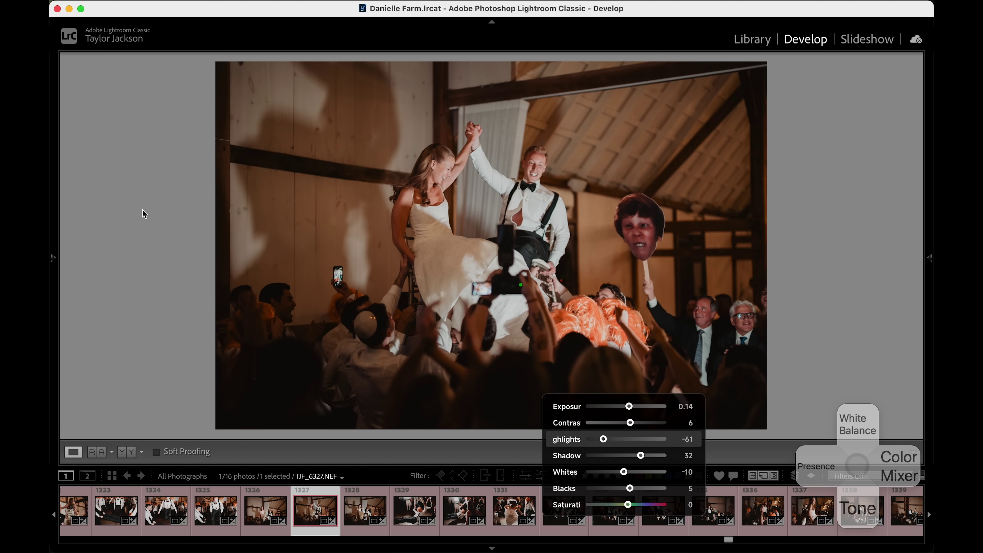
Step: Lower Highlights to -62 on the barn photo, then move back up to Exposure
{"action": "key", "text": "minus"}
{"action": "key", "text": "comma"}
{"action": "key", "text": "comma"}
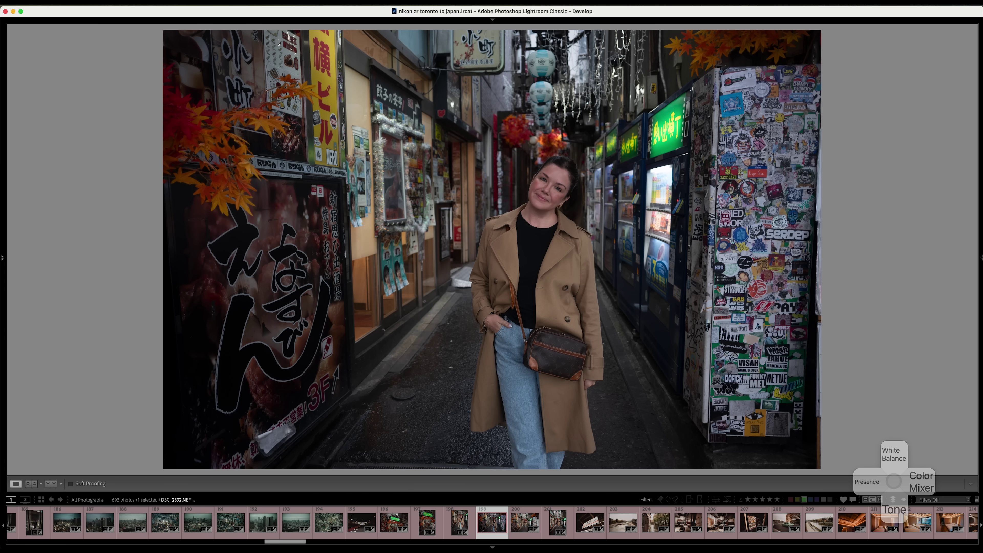
Step: Apply the Clean preset to the alley portrait, then set Exposure 0.38 and Shadows 28
{"action": "key", "text": "ctrl+shift+v"}
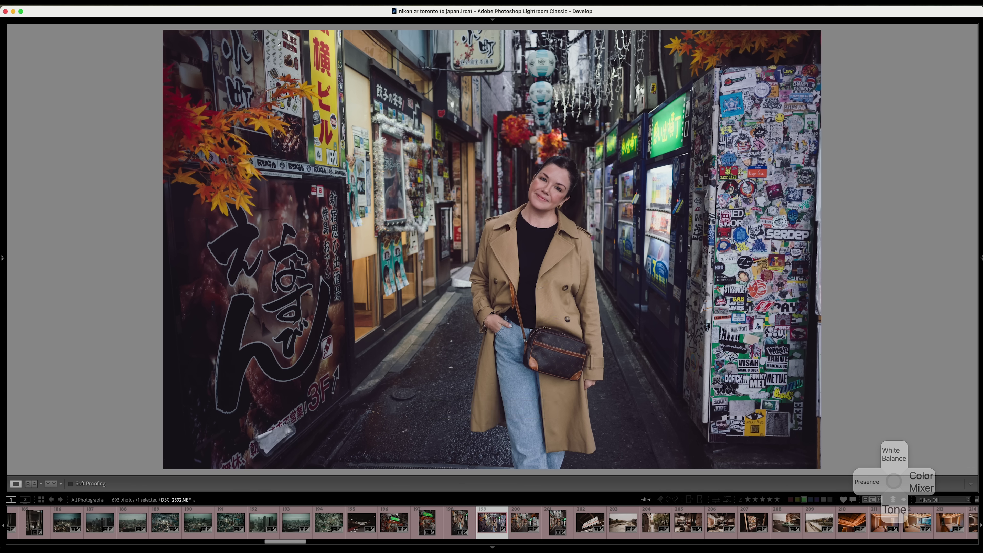
{"action": "key", "text": "ctrl+shift+v"}
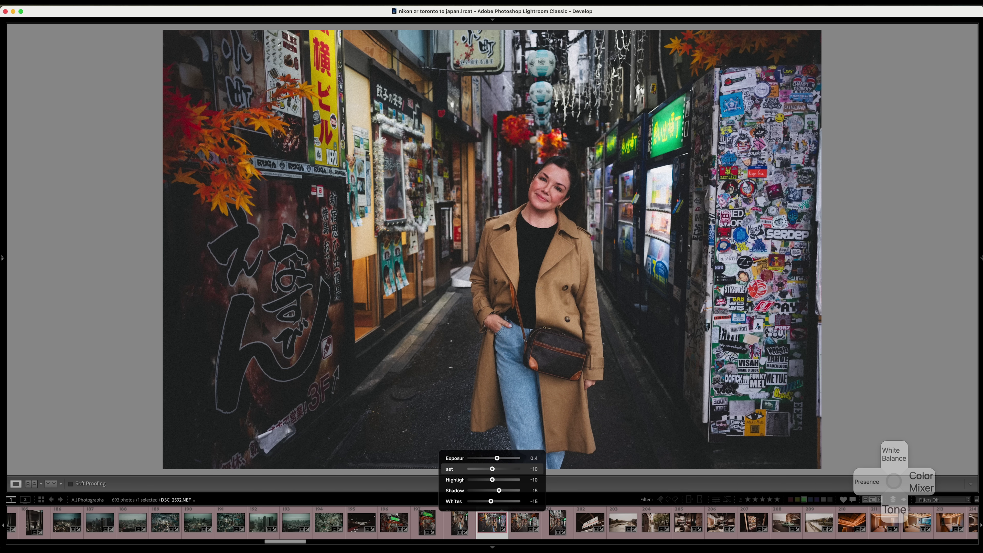
{"action": "key", "text": "Up"}
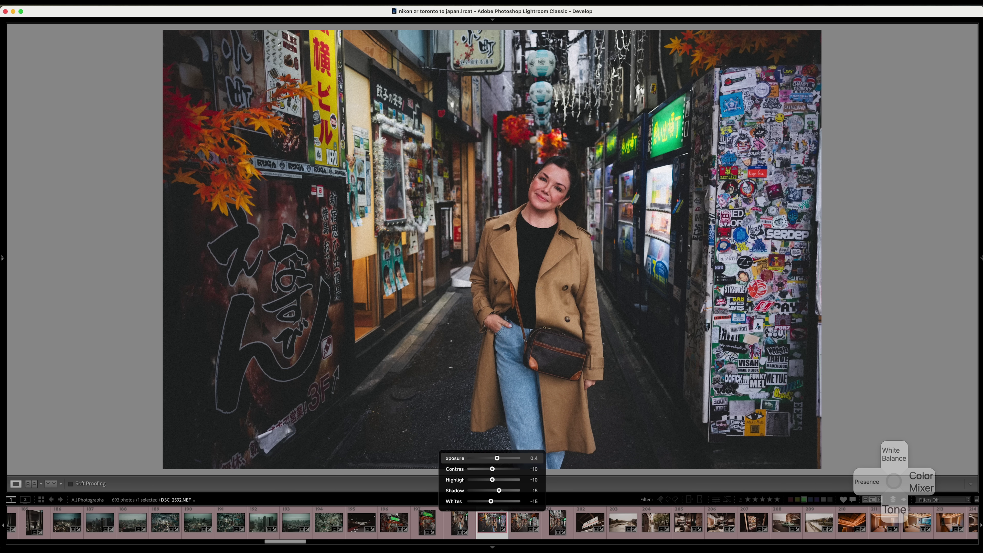
{"action": "key", "text": "Left"}
{"action": "key", "text": "Left"}
{"action": "key", "text": "Down"}
{"action": "key", "text": "Down"}
{"action": "key", "text": "Down"}
{"action": "key", "text": "Down"}
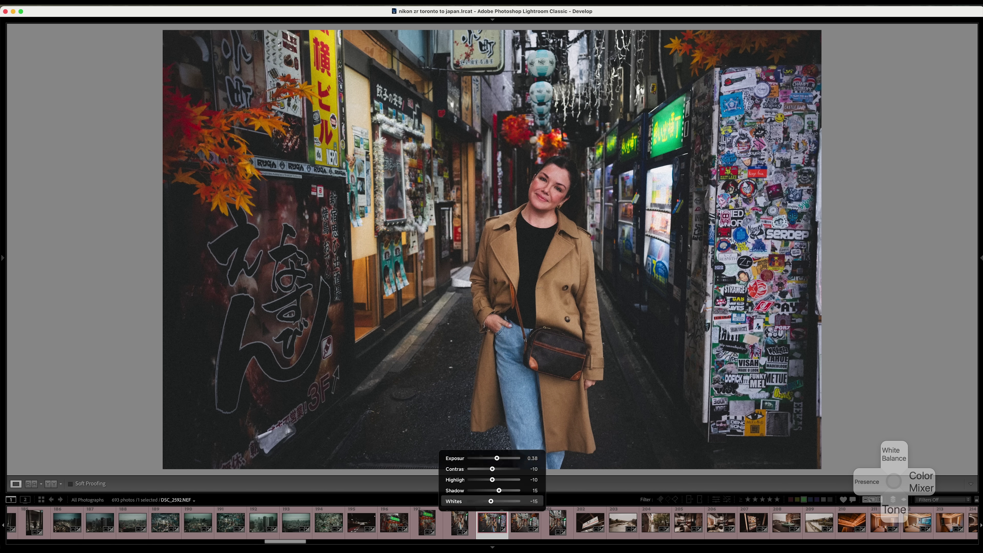
{"action": "key", "text": "Up"}
{"action": "key", "text": "Right"}
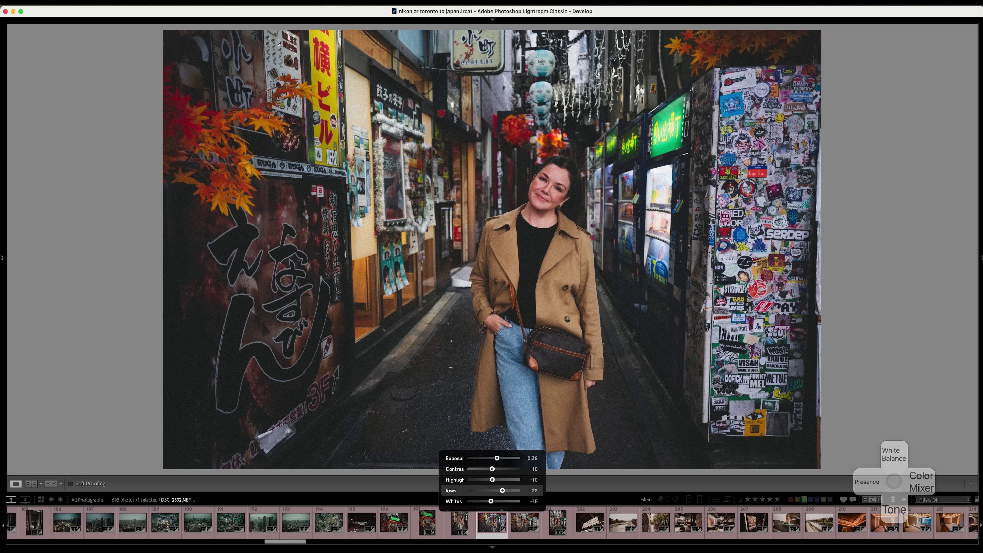
Step: Set Texture to -12 and cool the white balance to Temp 4950
{"action": "key", "text": "Left"}
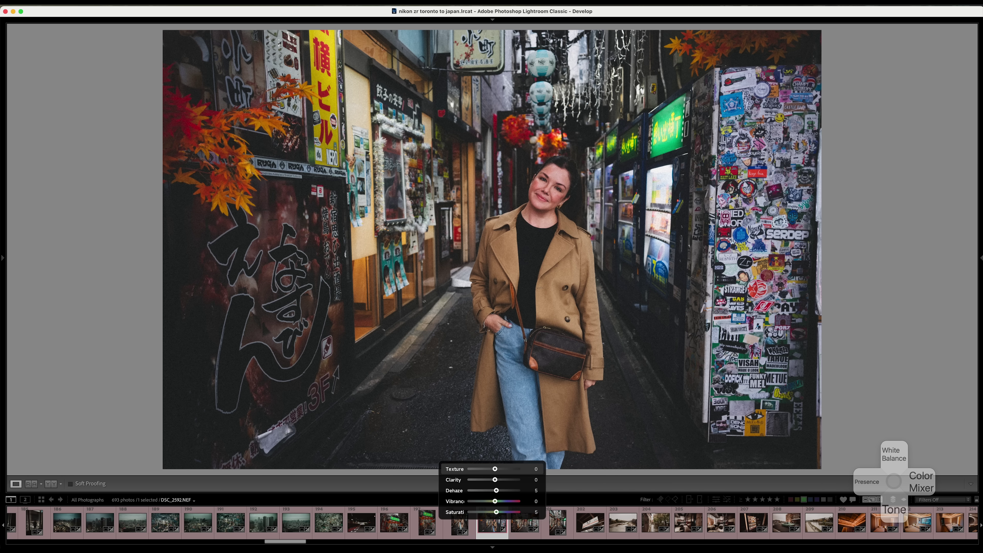
{"action": "key", "text": "Up"}
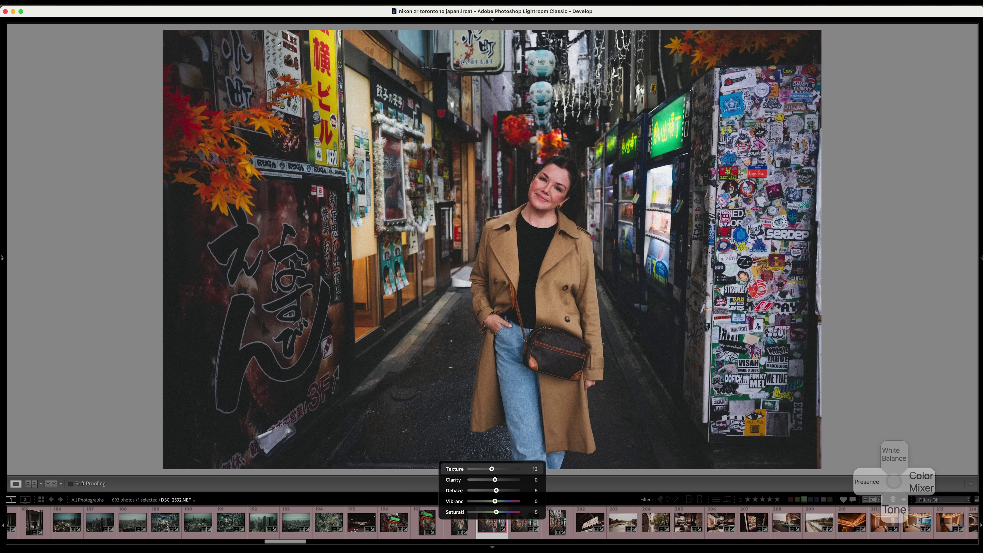
{"action": "scroll", "coordinate": [493, 501], "scroll_direction": "down", "scroll_amount": 6}
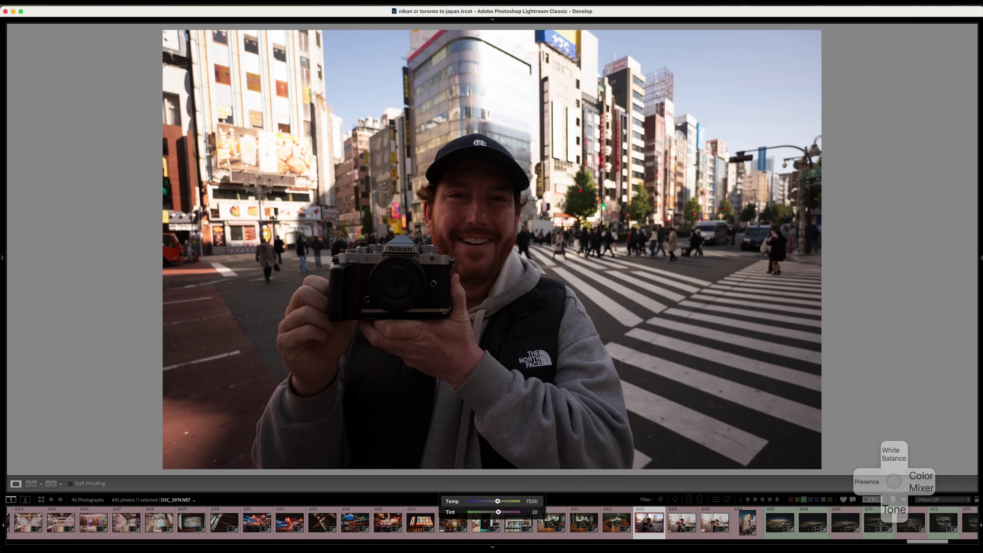
Step: Replace the TJ GOLD 2024 film look with the clean preset and bring up Tone adjustments
{"action": "key", "text": "ctrl+1"}
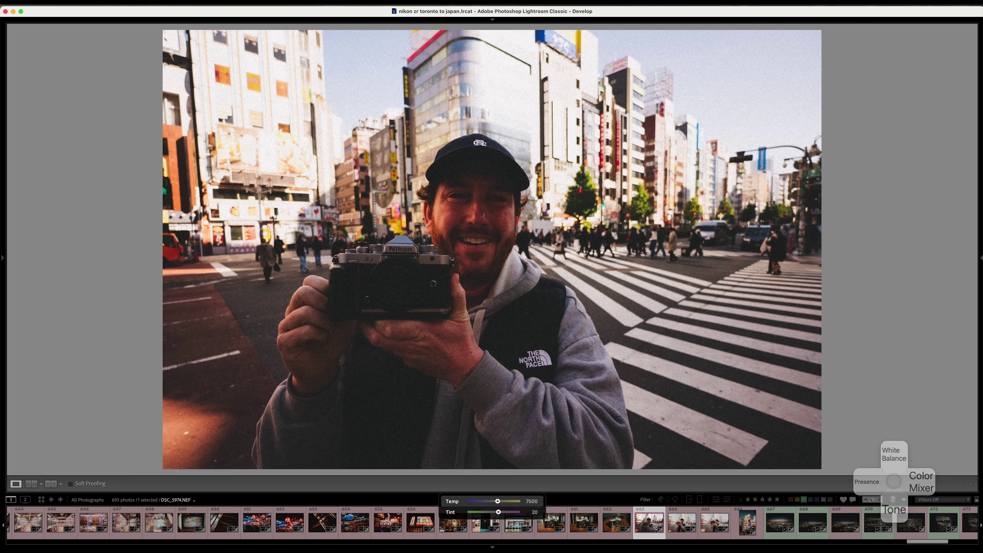
{"action": "key", "text": "ctrl+2"}
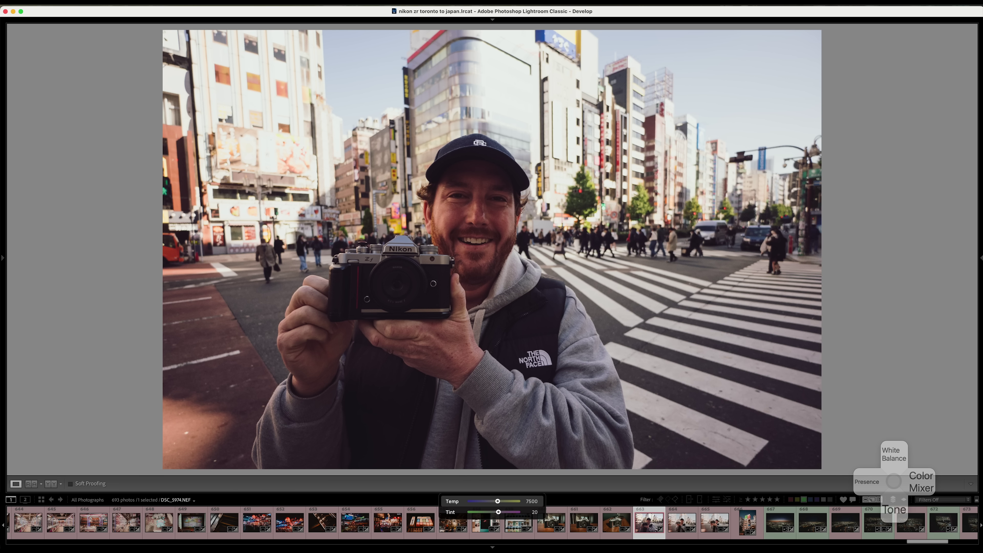
{"action": "key", "text": "Down"}
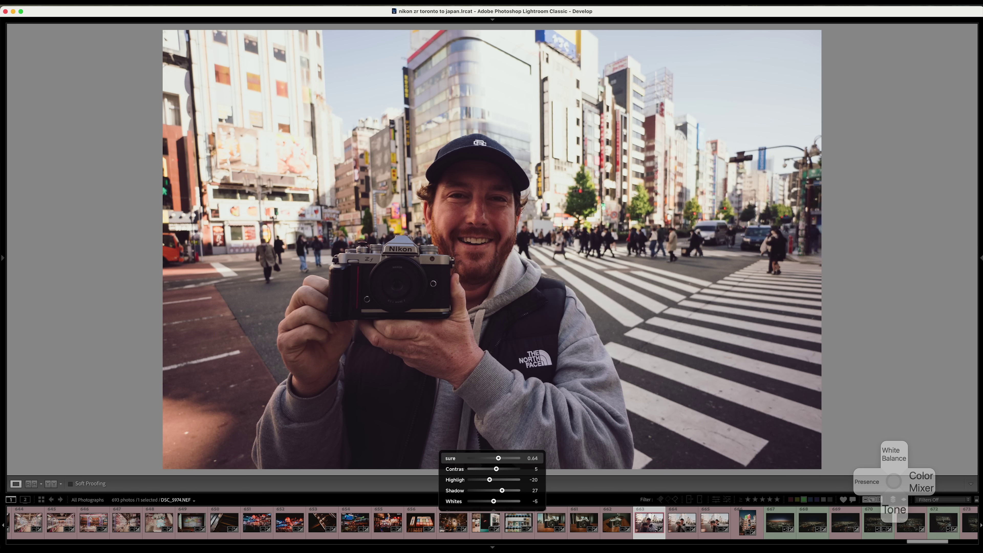
Step: Lower contrast and highlights, raise shadows, then nudge a Color Mixer hue and luminance
{"action": "key", "text": "Down"}
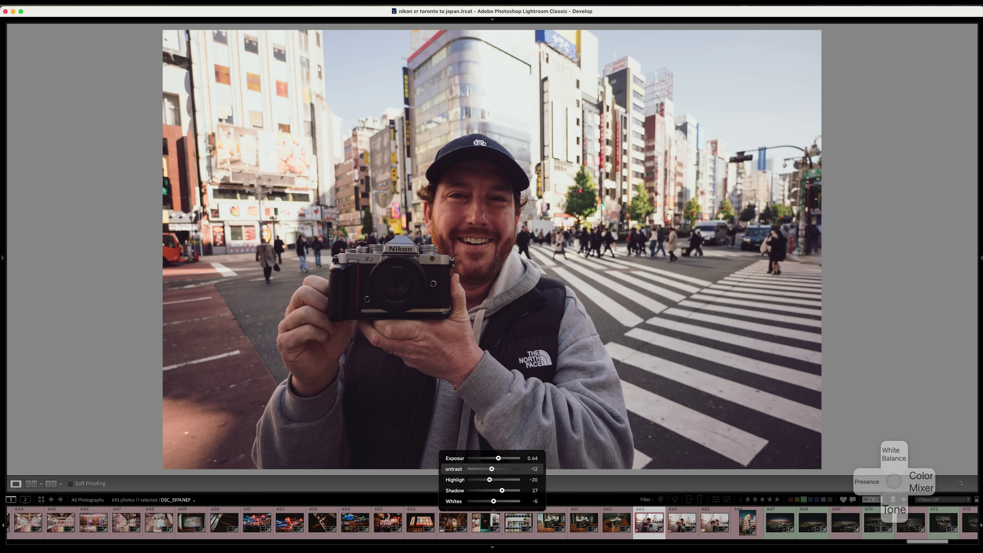
{"action": "key", "text": "Down"}
{"action": "key", "text": "Down"}
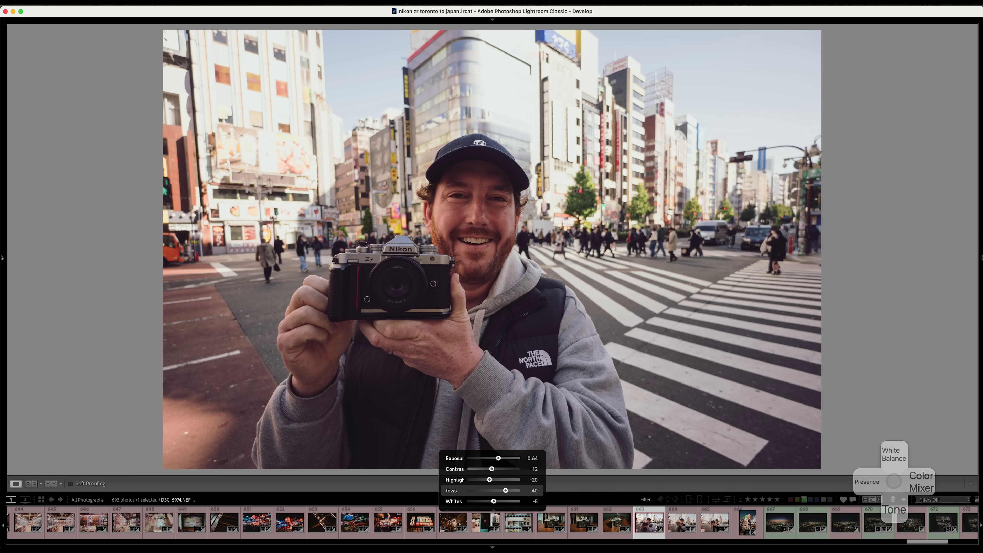
{"action": "key", "text": "Up"}
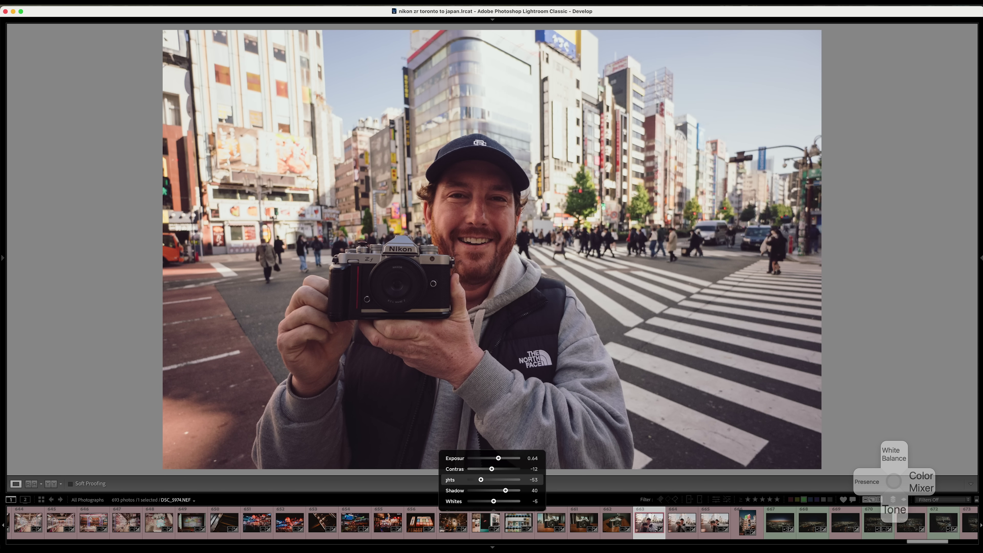
{"action": "key", "text": "Down"}
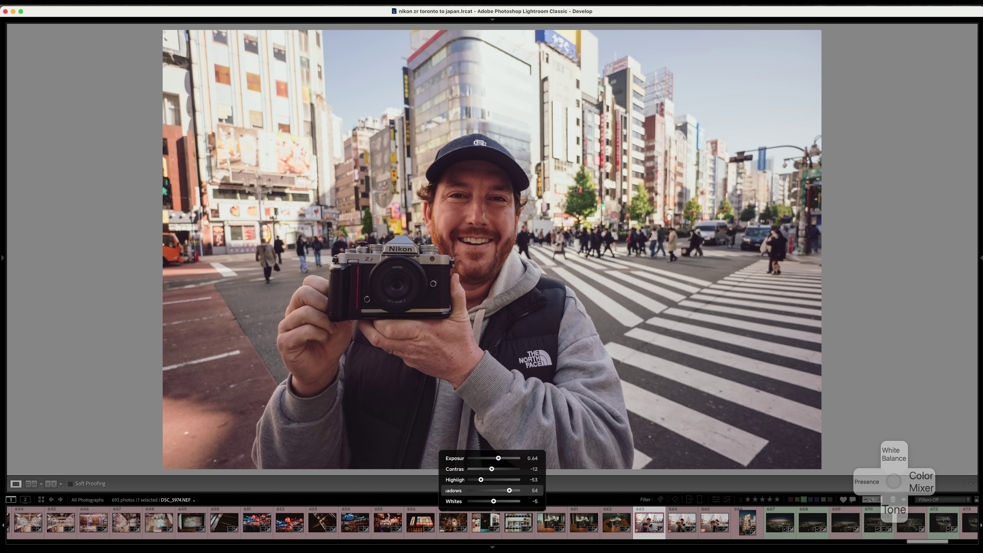
{"action": "key", "text": "Right"}
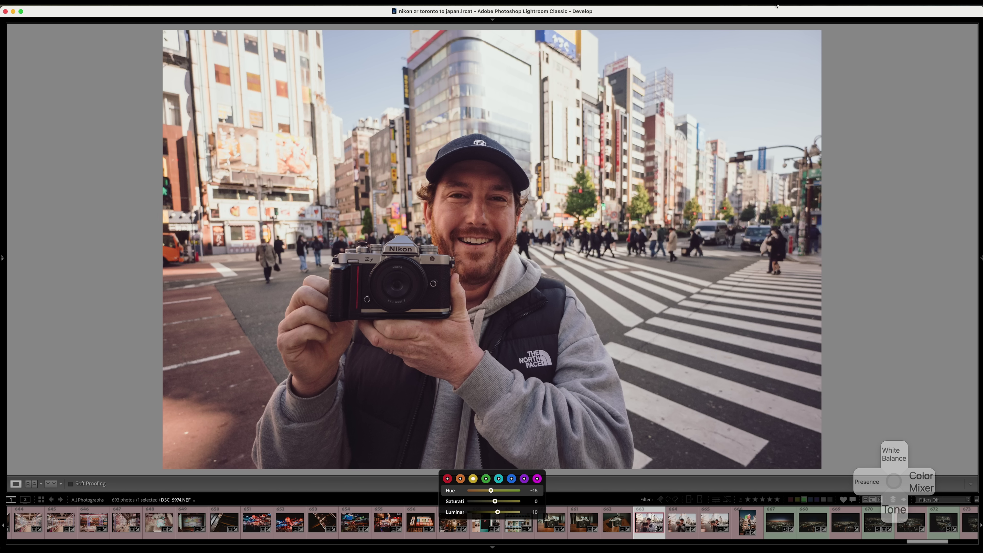
{"action": "key", "text": "Down"}
{"action": "key", "text": "Down"}
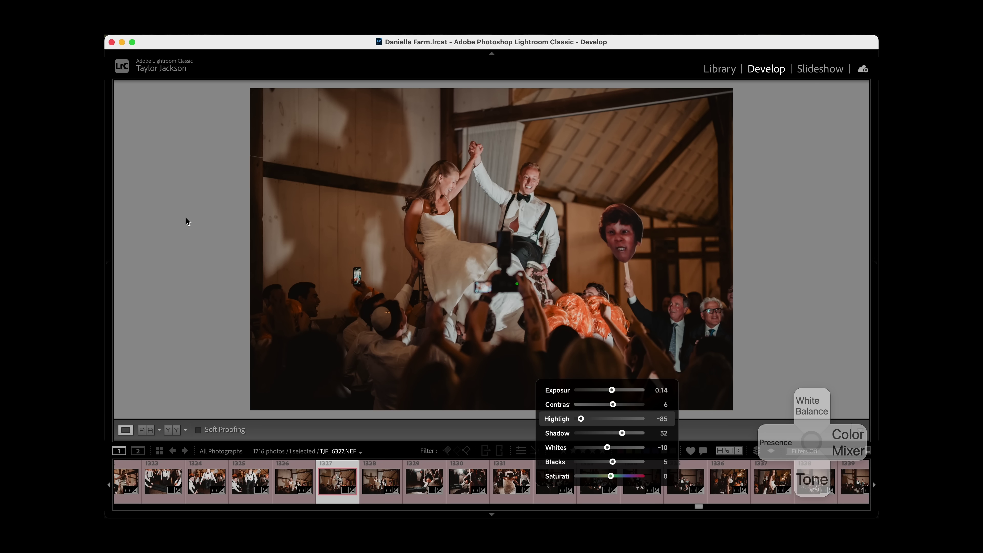
Step: Lower the wedding photo's Highlights further and switch to the Library module
{"action": "key", "text": "minus"}
{"action": "key", "text": "minus"}
{"action": "key", "text": "minus"}
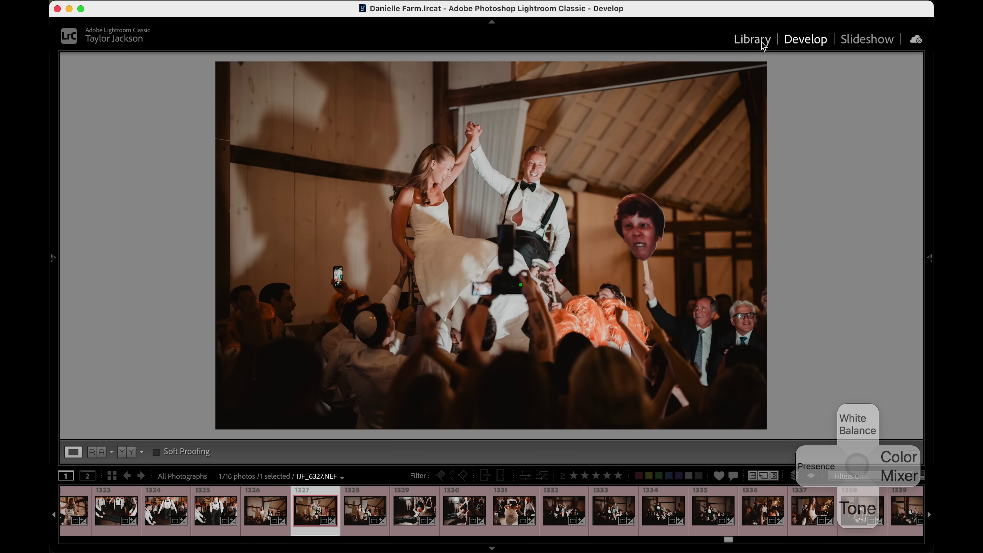
{"action": "left_click", "coordinate": [753, 40]}
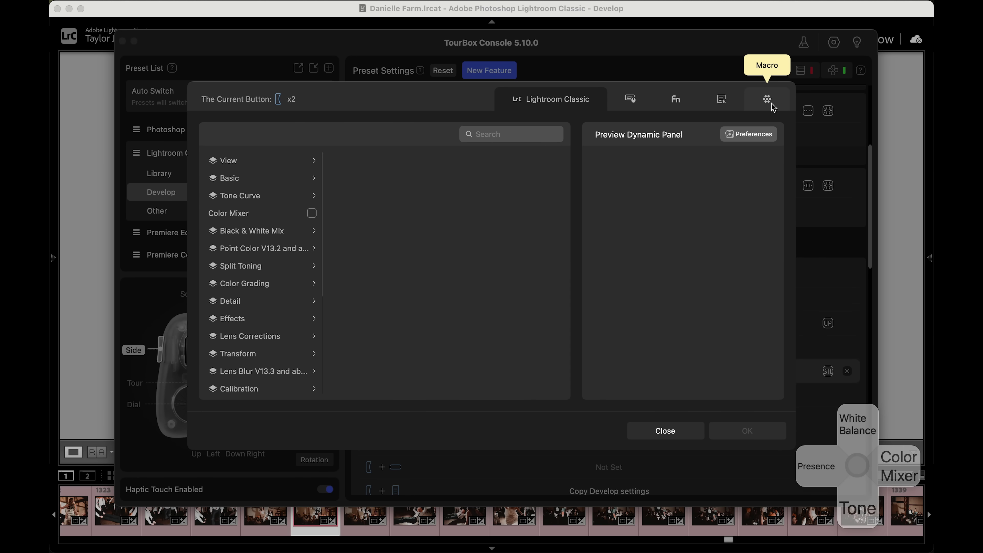
Step: Open the Macro tab to begin a keyboard-shortcut macro for the double-press action
{"action": "left_click", "coordinate": [772, 106]}
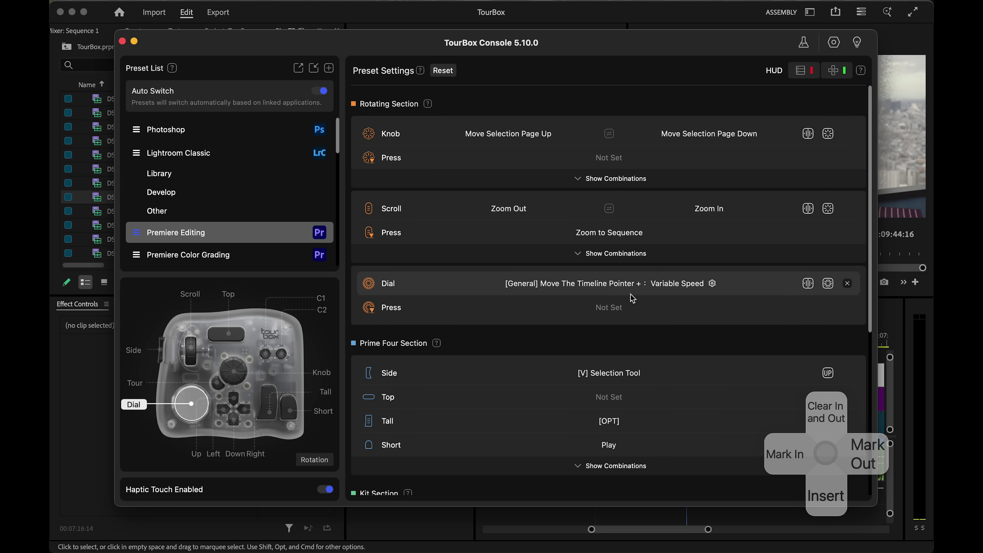
Step: Show the Scroll combinations and scroll through the Premiere Editing preset settings
{"action": "left_click", "coordinate": [621, 256]}
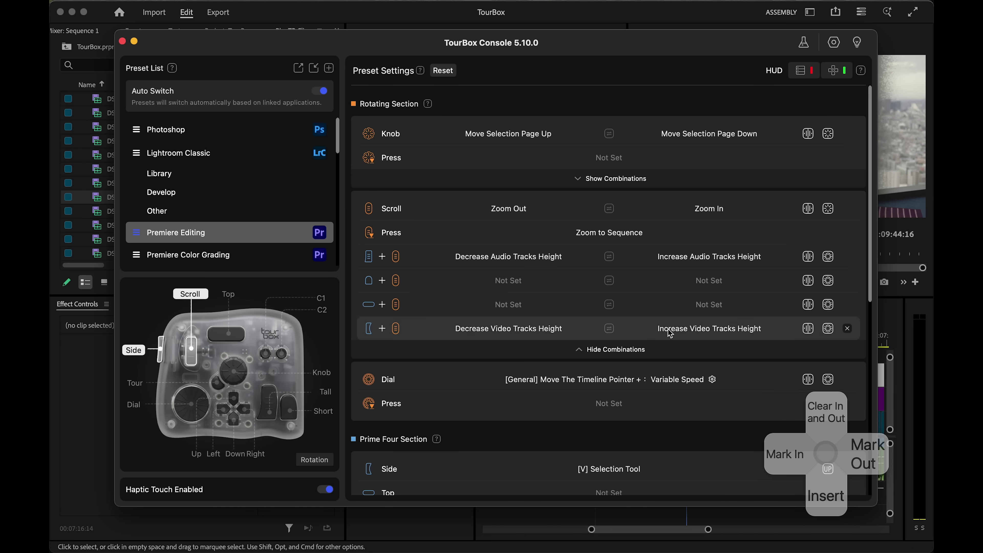
{"action": "scroll", "coordinate": [670, 333], "scroll_direction": "down", "scroll_amount": 5}
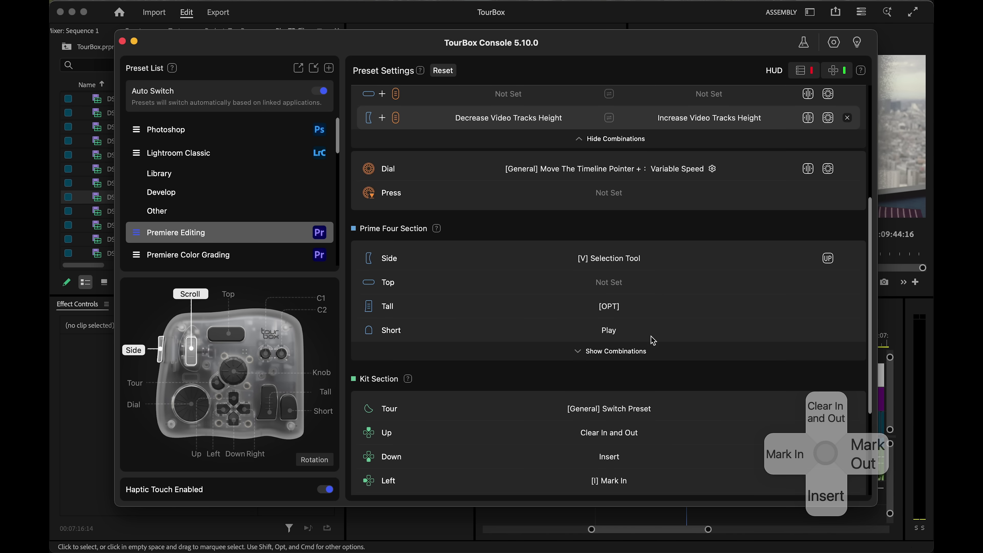
{"action": "scroll", "coordinate": [654, 340], "scroll_direction": "down", "scroll_amount": 3}
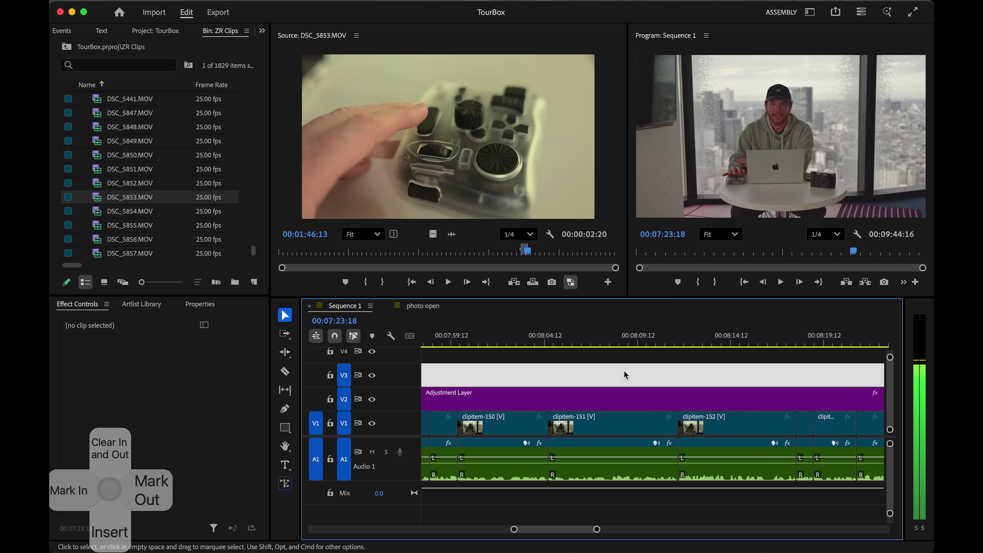
Step: Zoom the Sequence 1 timeline out to the whole edit, back in, and start playback
{"action": "key", "text": "minus"}
{"action": "key", "text": "minus"}
{"action": "key", "text": "minus"}
{"action": "key", "text": "minus"}
{"action": "key", "text": "minus"}
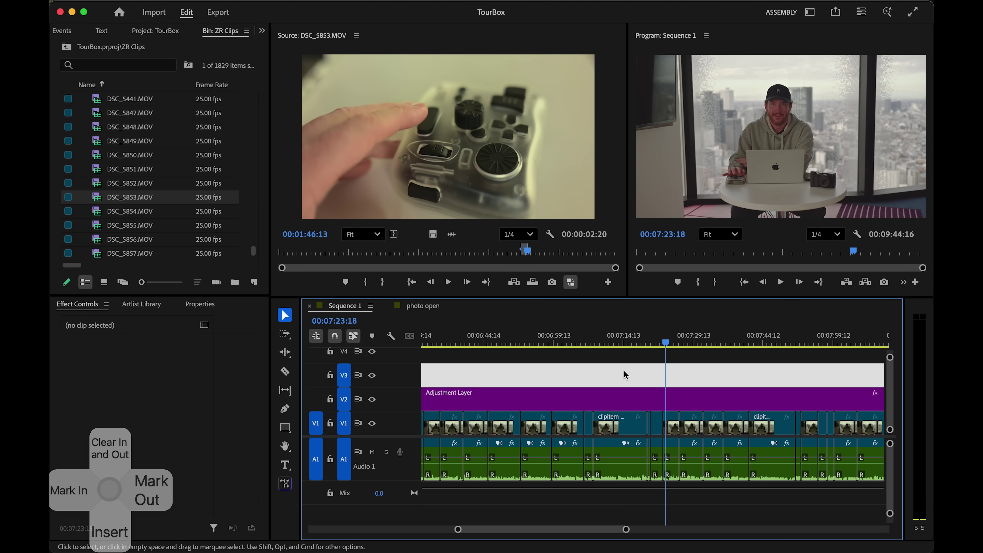
{"action": "key", "text": "minus"}
{"action": "key", "text": "minus"}
{"action": "key", "text": "minus"}
{"action": "key", "text": "minus"}
{"action": "key", "text": "equal"}
{"action": "key", "text": "equal"}
{"action": "key", "text": "equal"}
{"action": "key", "text": "equal"}
{"action": "key", "text": "equal"}
{"action": "key", "text": "equal"}
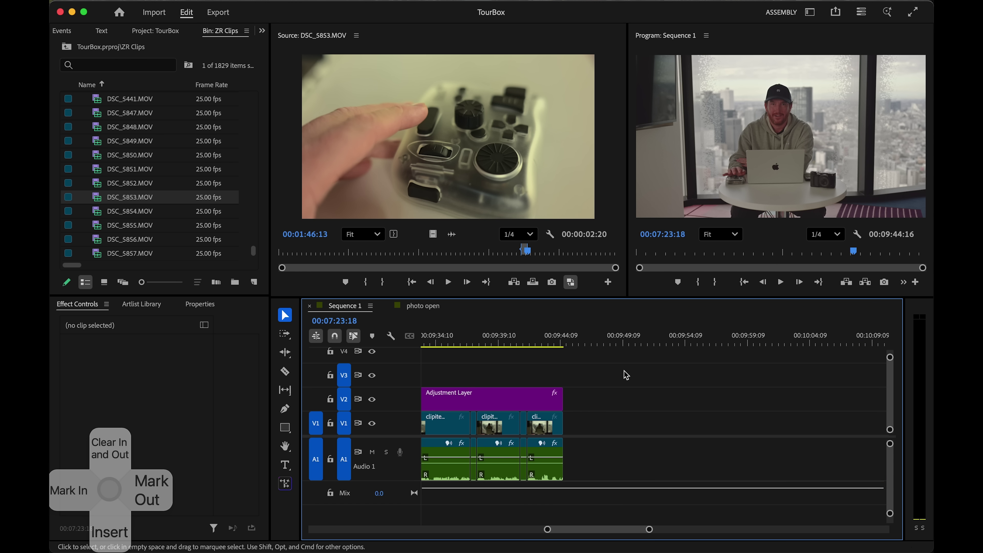
{"action": "key", "text": "space"}
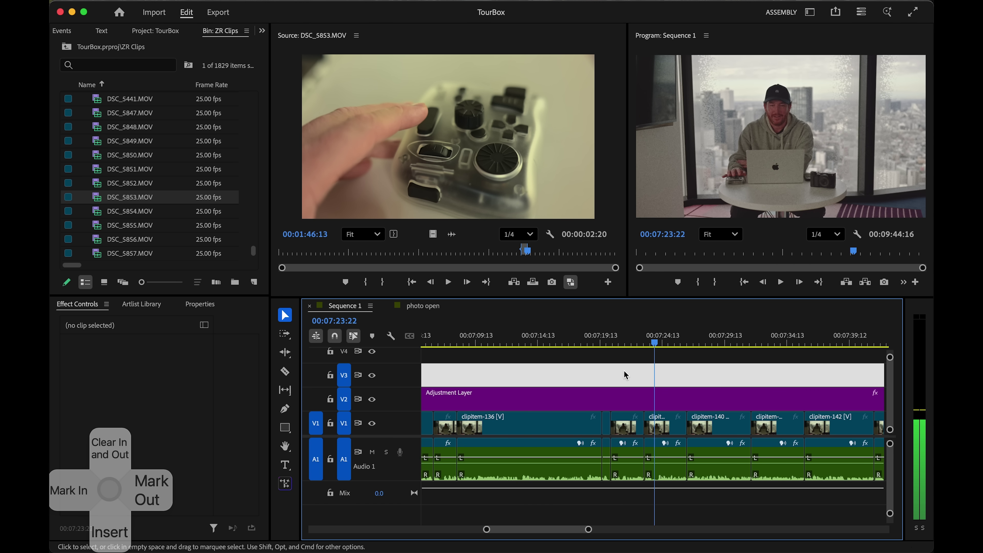
{"action": "scroll", "coordinate": [626, 375], "scroll_direction": "up", "scroll_amount": 5}
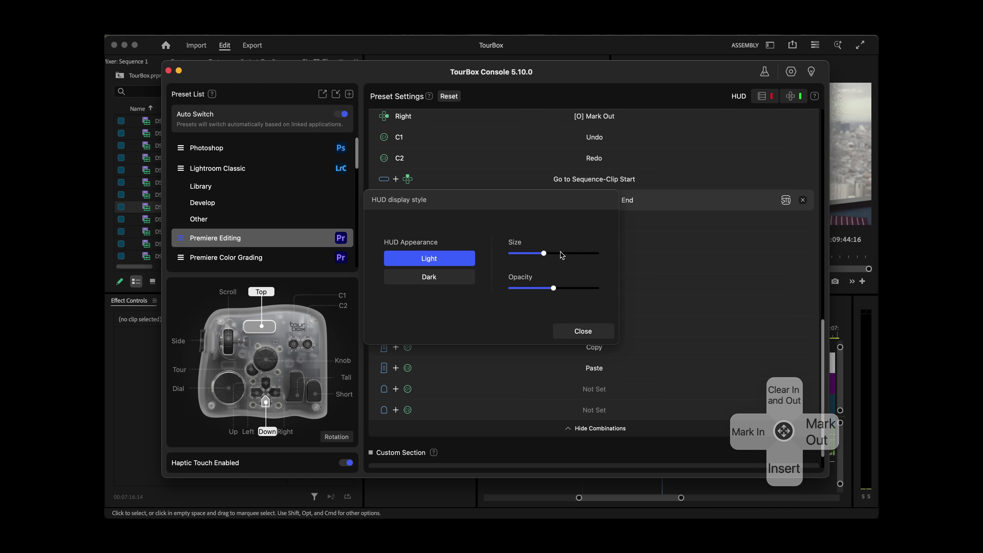
Step: Close the TourBox HUD display style settings dialog
{"action": "left_click", "coordinate": [579, 330]}
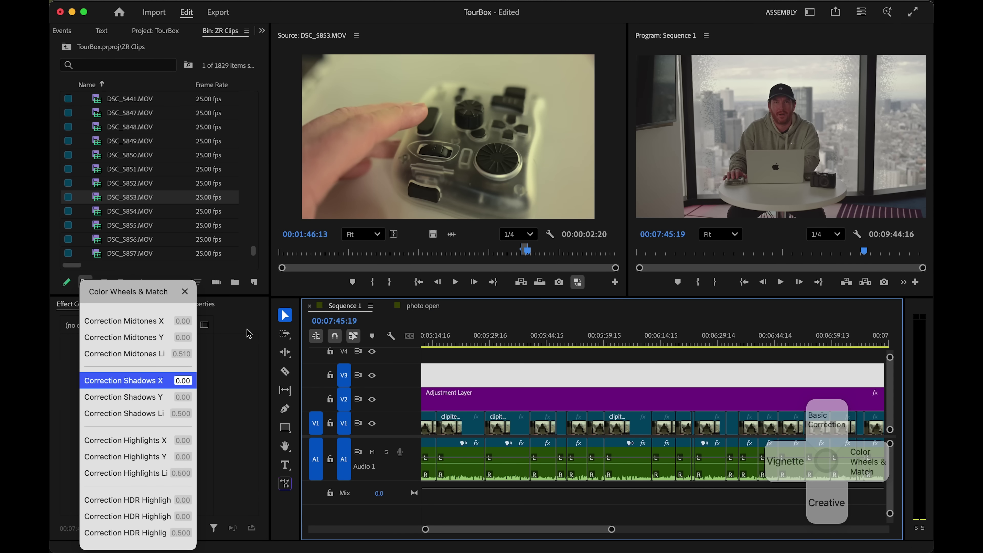
{"action": "key", "text": "Down"}
{"action": "key", "text": "Down"}
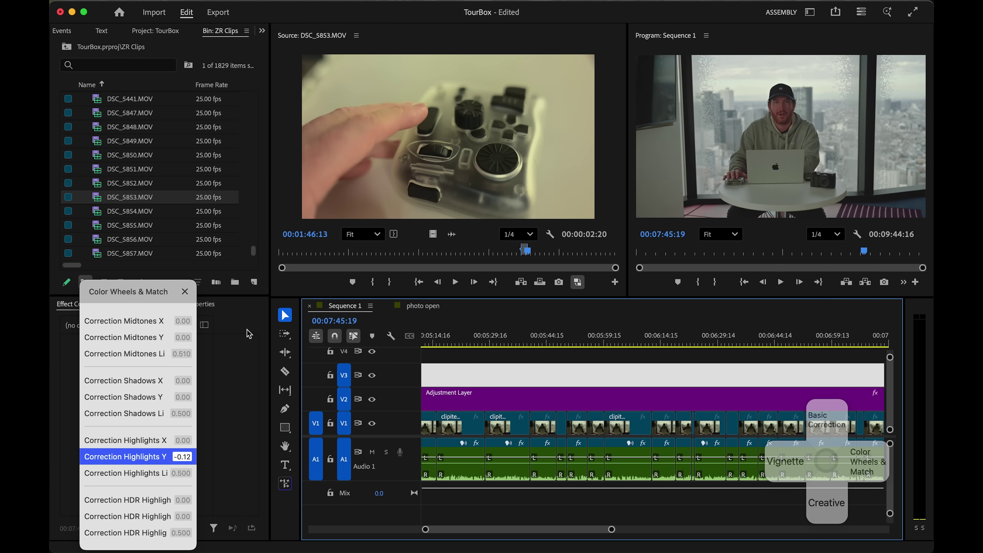
{"action": "scroll", "coordinate": [249, 333], "scroll_direction": "down", "scroll_amount": 5}
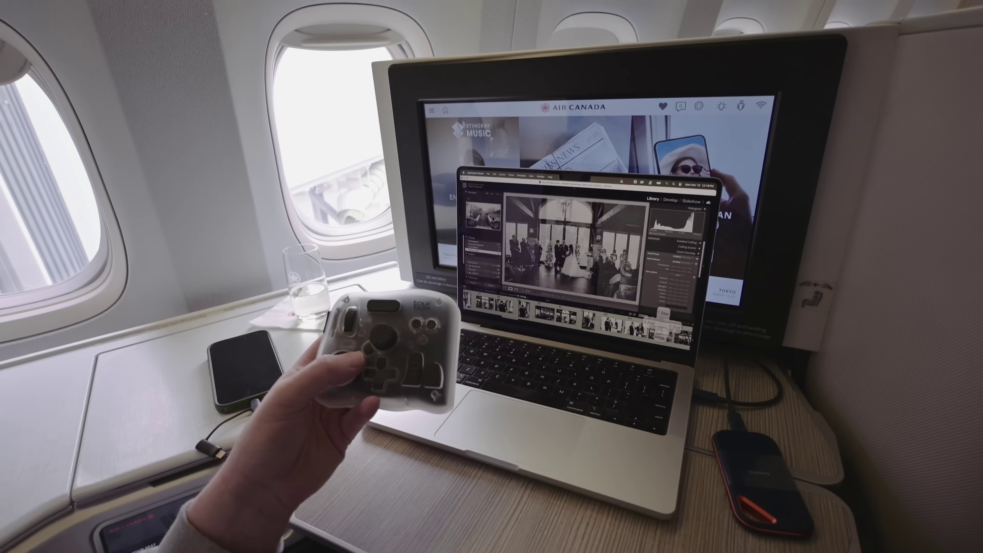
Step: Step forward four photos through the black-and-white wedding shots, past the staircase group shot
{"action": "key", "text": "Right"}
{"action": "key", "text": "Right"}
{"action": "key", "text": "Right"}
{"action": "key", "text": "Right"}
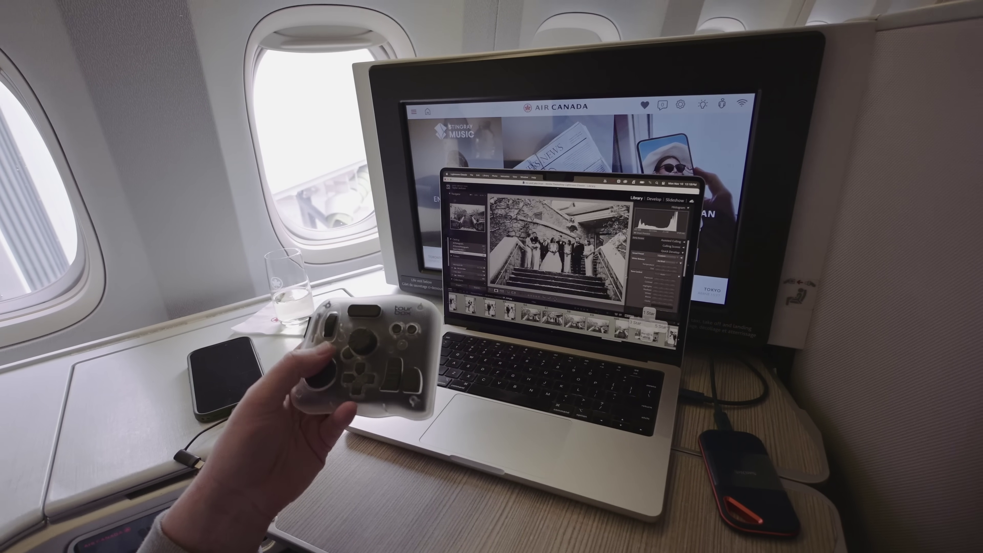
{"action": "key", "text": "Right"}
{"action": "key", "text": "Right"}
{"action": "key", "text": "Right"}
{"action": "key", "text": "Right"}
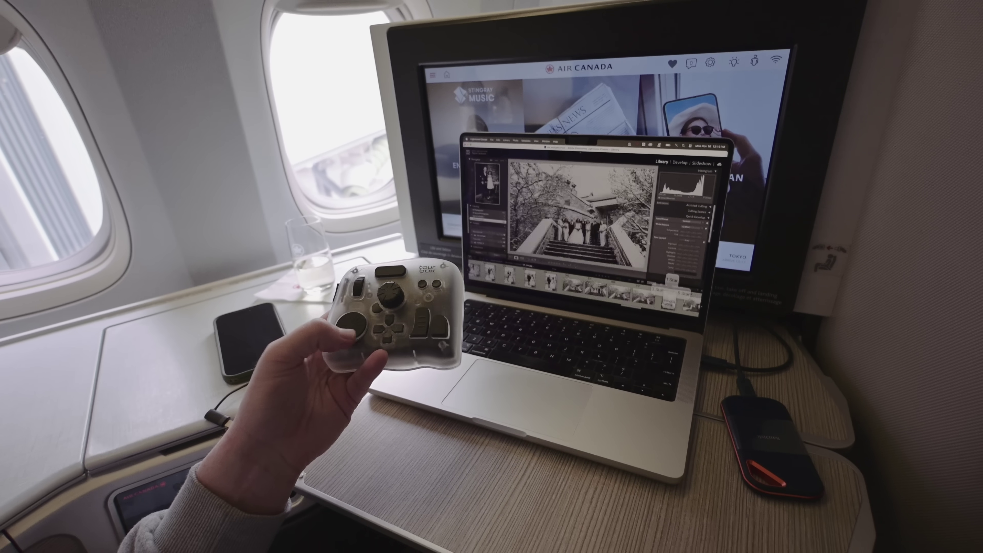
{"action": "key", "text": "Right"}
{"action": "key", "text": "Right"}
{"action": "key", "text": "Right"}
{"action": "key", "text": "Right"}
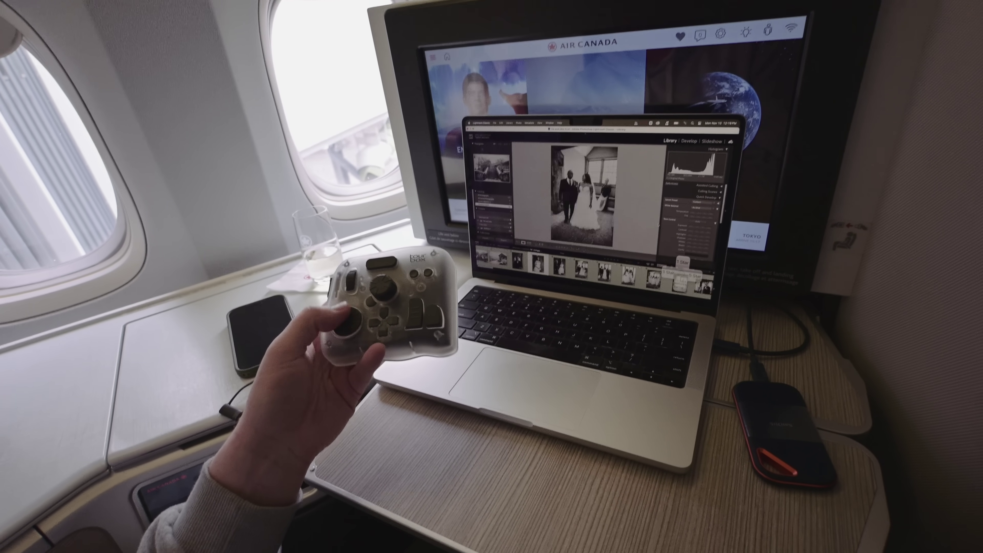
{"action": "key", "text": "Right"}
{"action": "key", "text": "Right"}
{"action": "key", "text": "Right"}
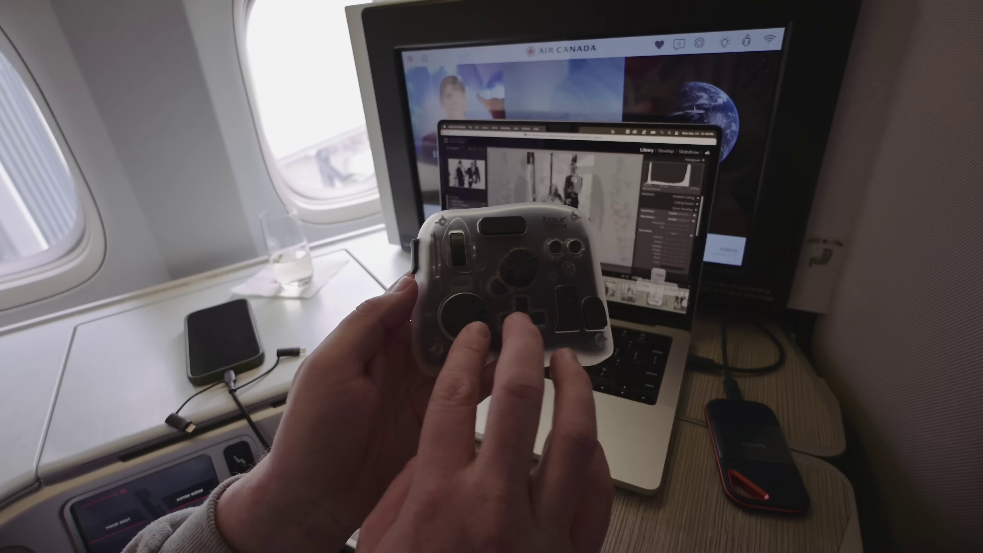